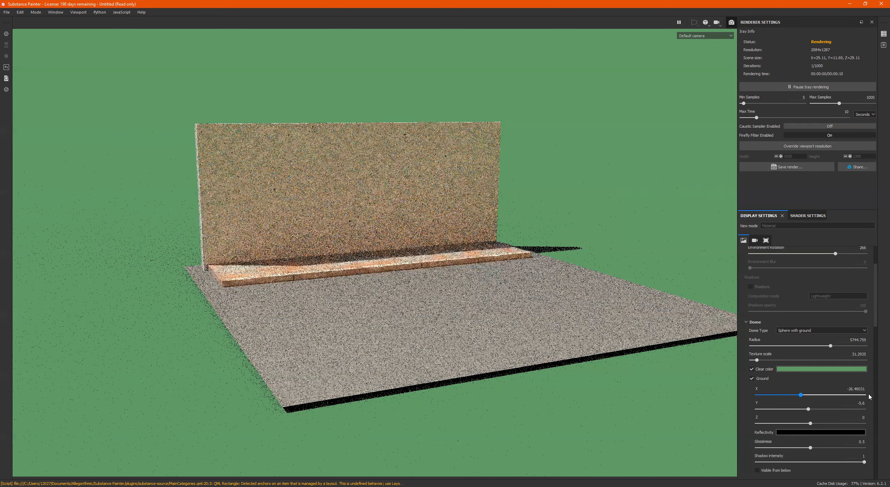
- Try extreme X positions for the dome's ground and set the X value to 0
drag(772, 395, 799, 391)
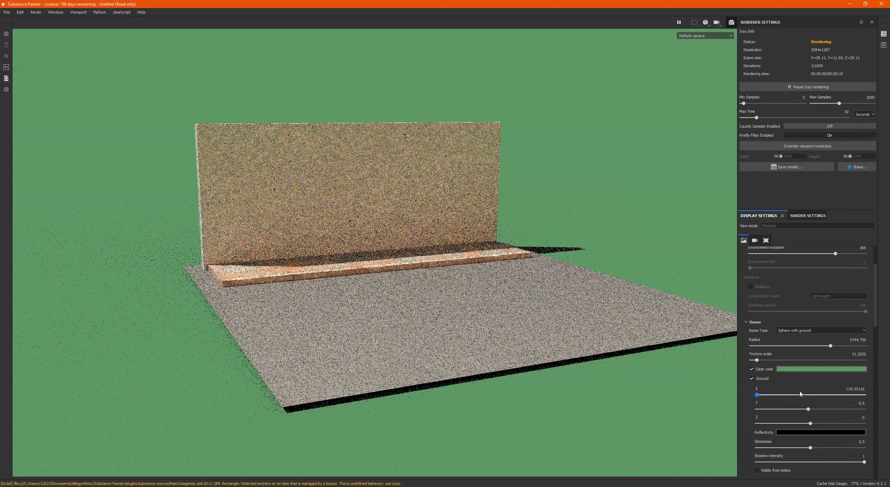
click(864, 394)
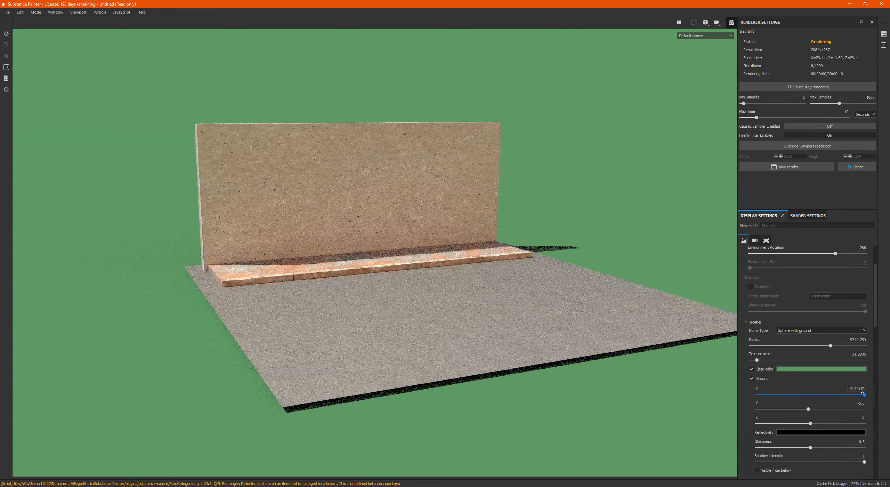
double_click(862, 388)
text(0)
key(Return)
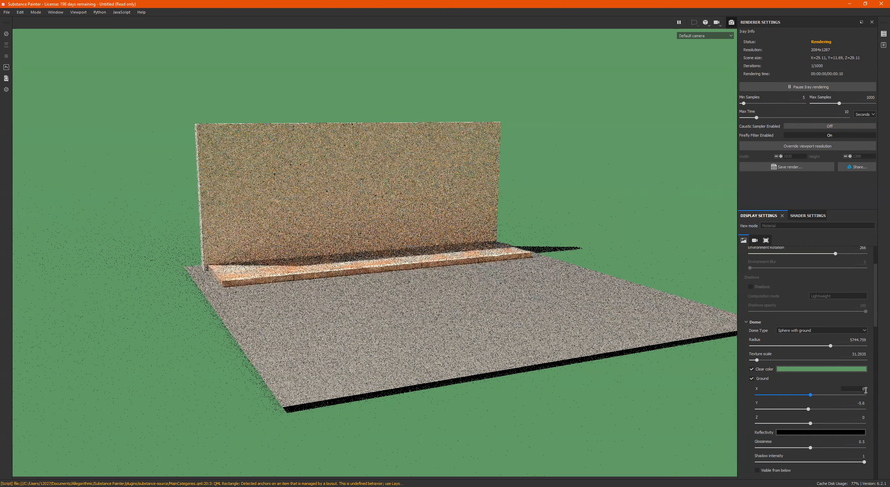
- Change the dome's clear color to brighter greens and settle on a dark neutral grey
click(803, 369)
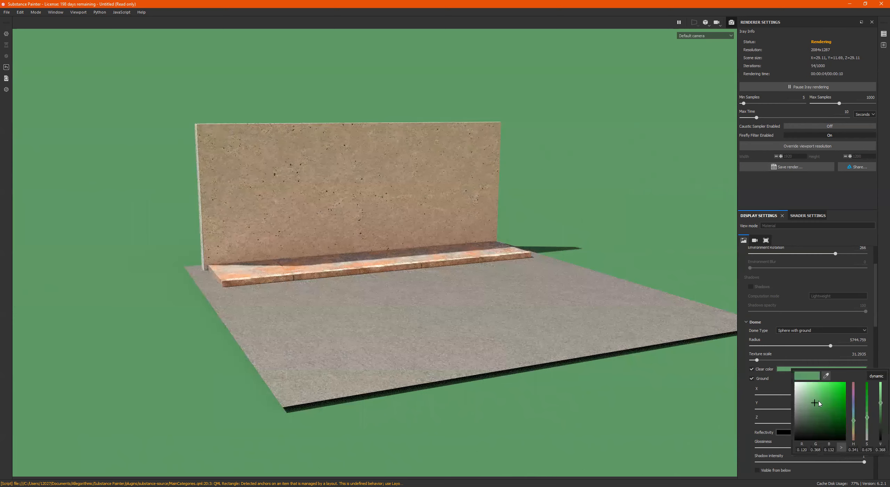
click(833, 395)
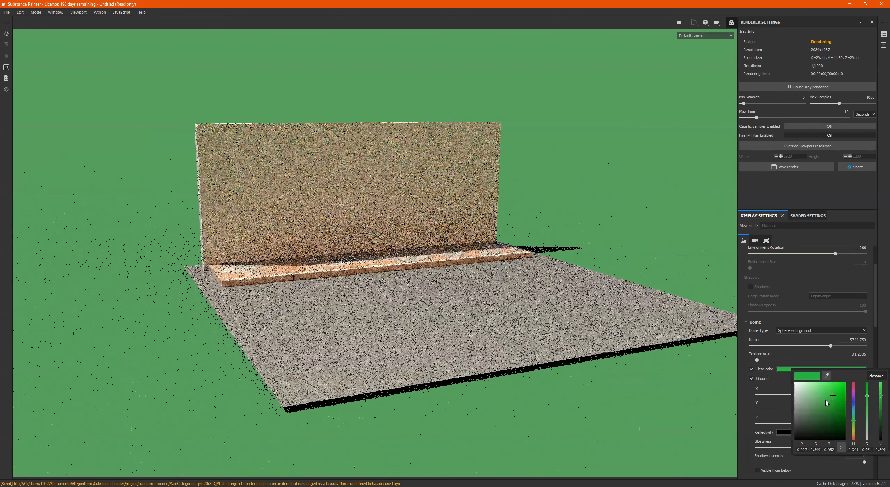
click(816, 397)
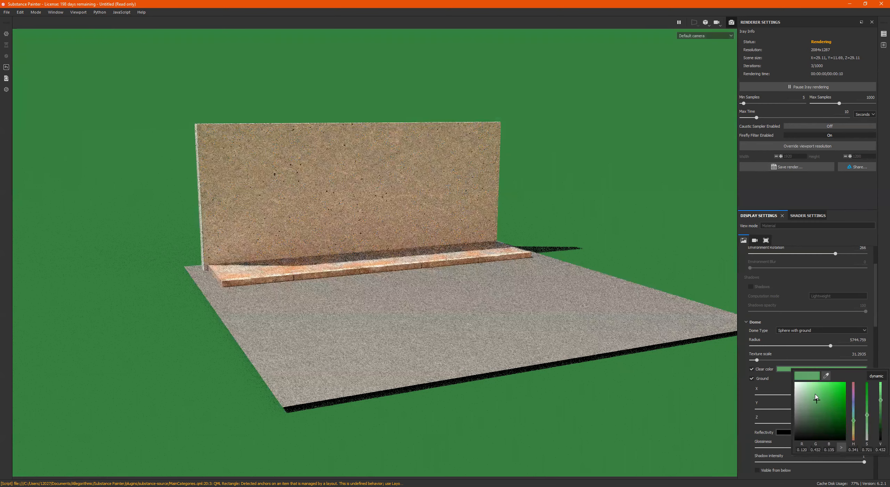
click(795, 423)
click(797, 425)
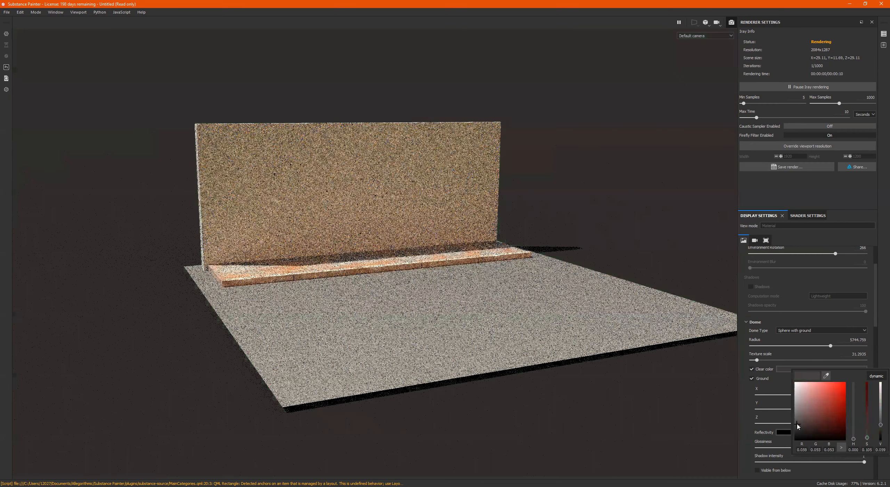
click(797, 422)
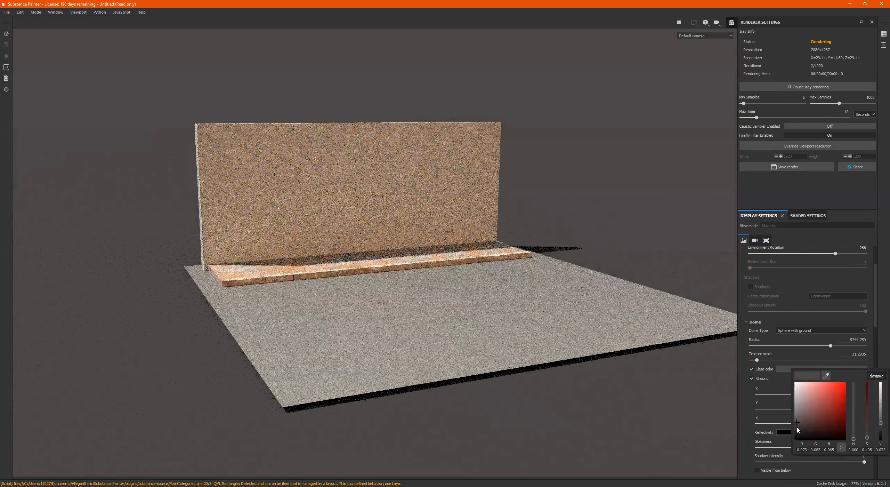
click(344, 401)
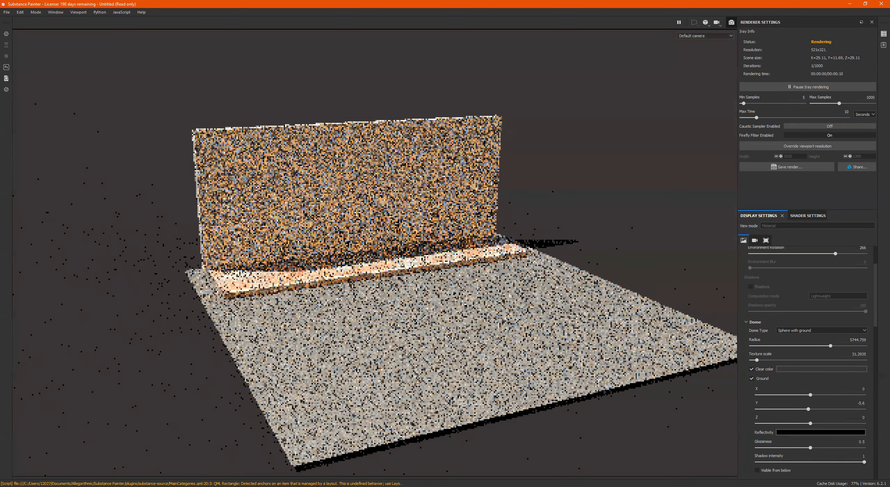
- Test teal and magenta as the dome's clear color against the wall, and darken the magenta to a muted purple
scroll(170, 264, up, 5)
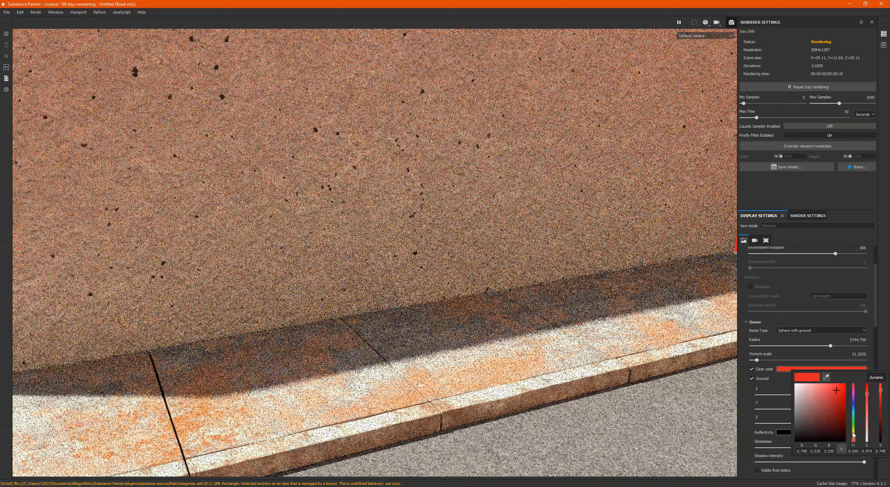
click(853, 417)
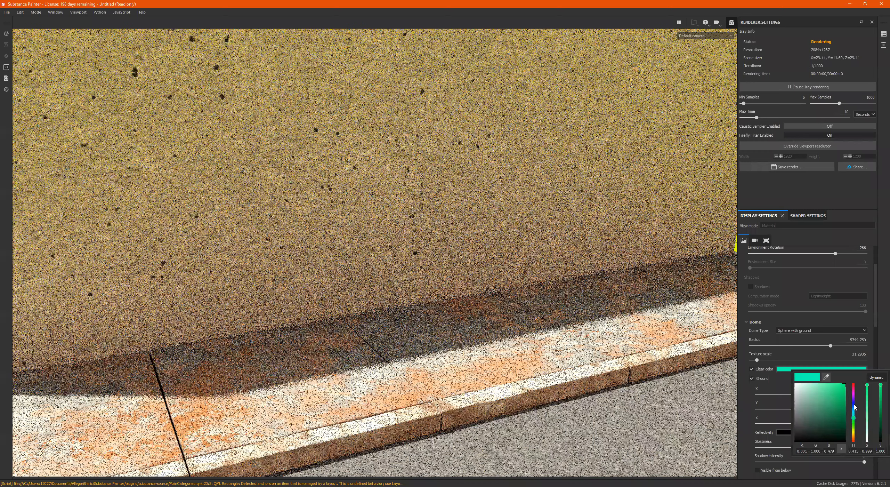
click(853, 385)
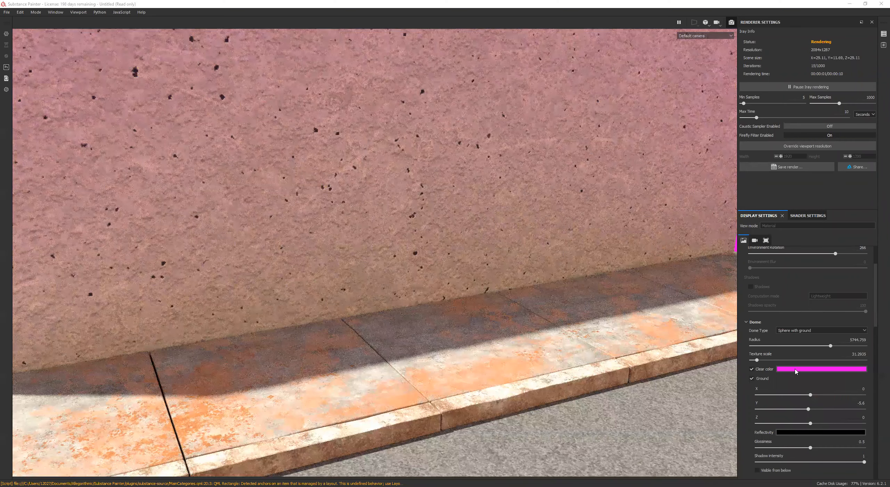
click(795, 370)
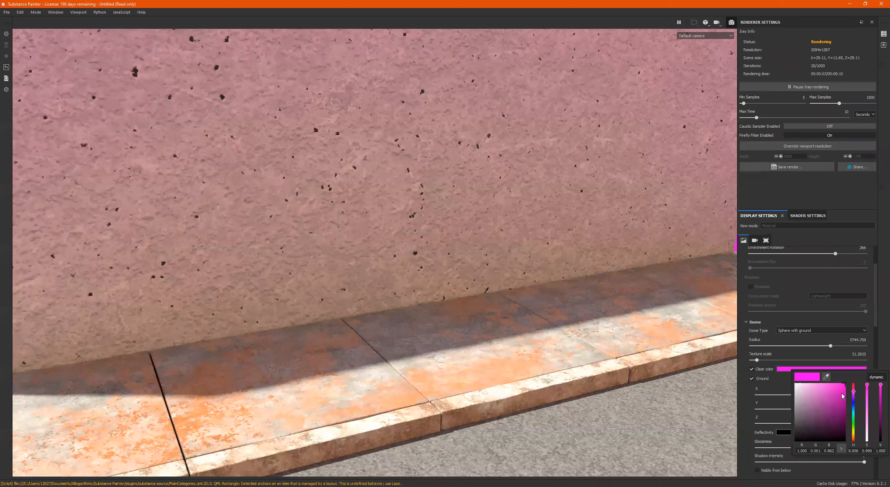
click(841, 393)
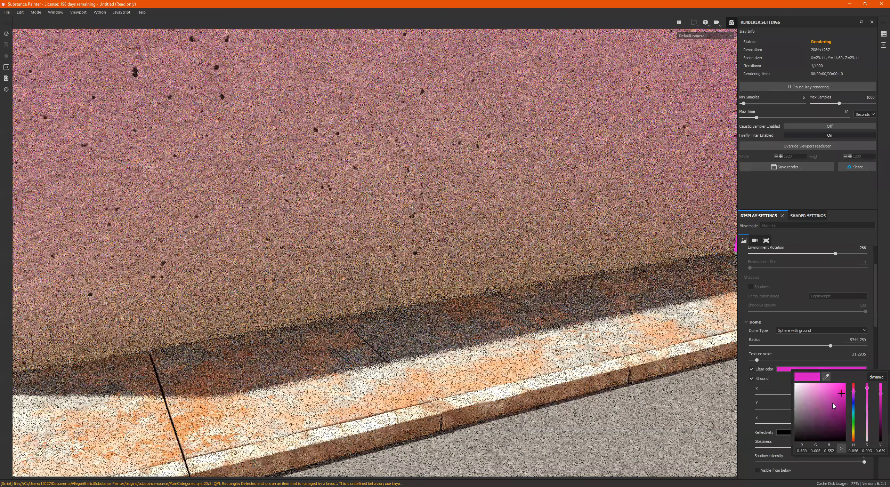
click(826, 408)
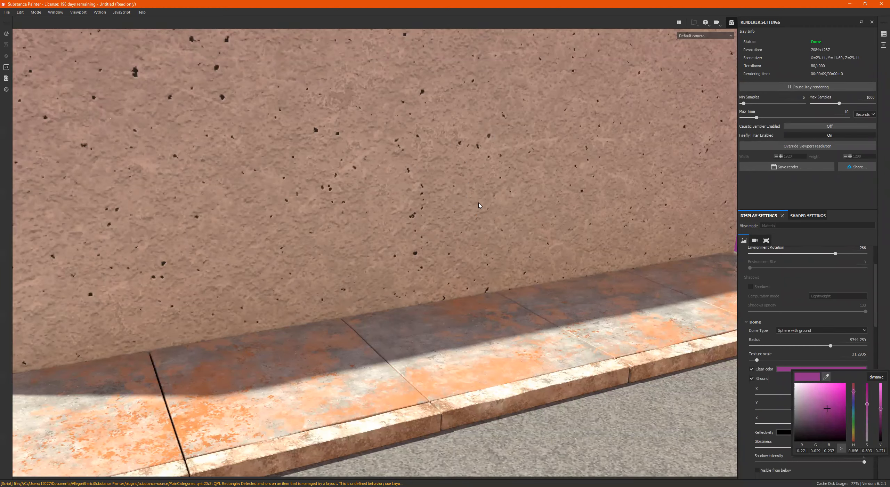
- Change the dome's clear color to lime green and darken it to about RGB 0.103, 0.310, 0.009
drag(826, 408, 836, 394)
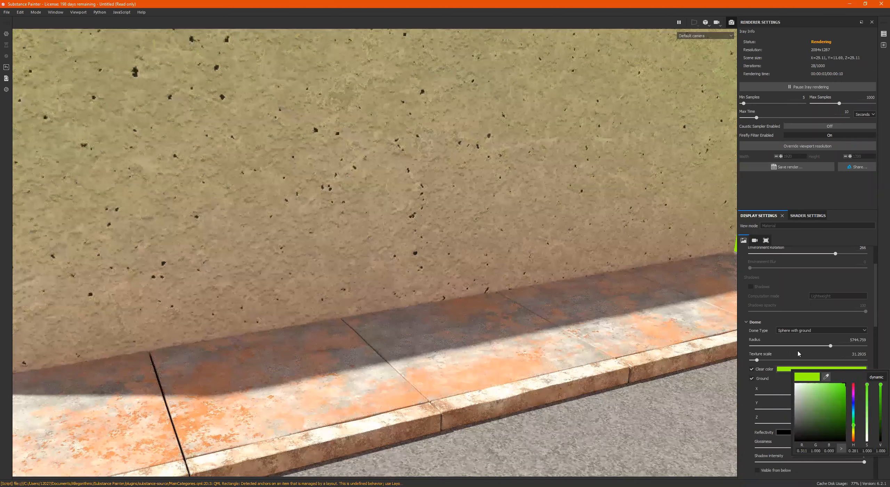
click(879, 351)
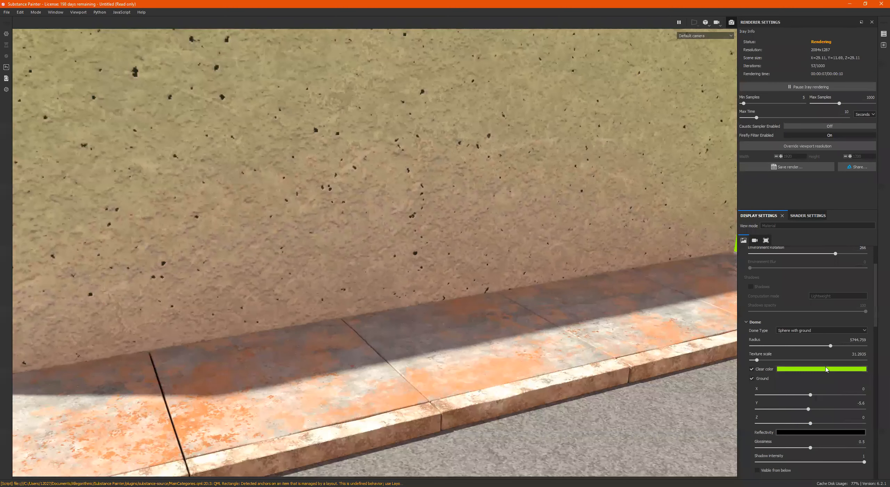
scroll(307, 278, down, 1)
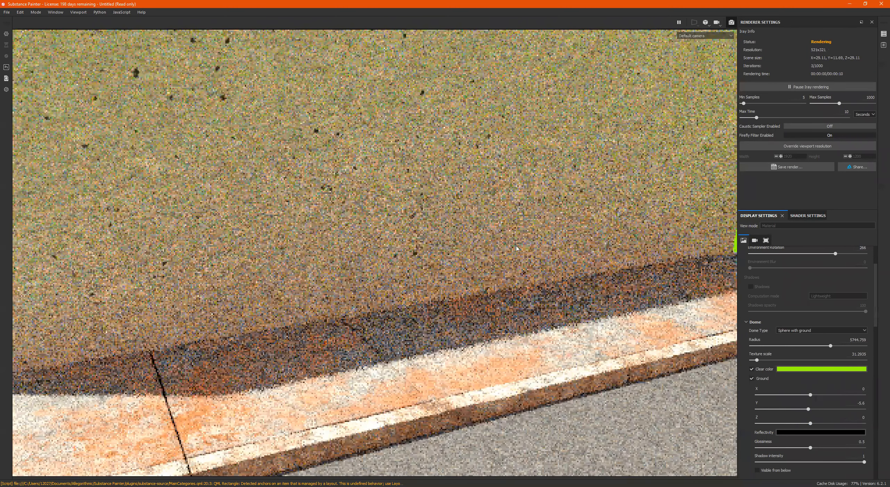
click(822, 372)
click(836, 408)
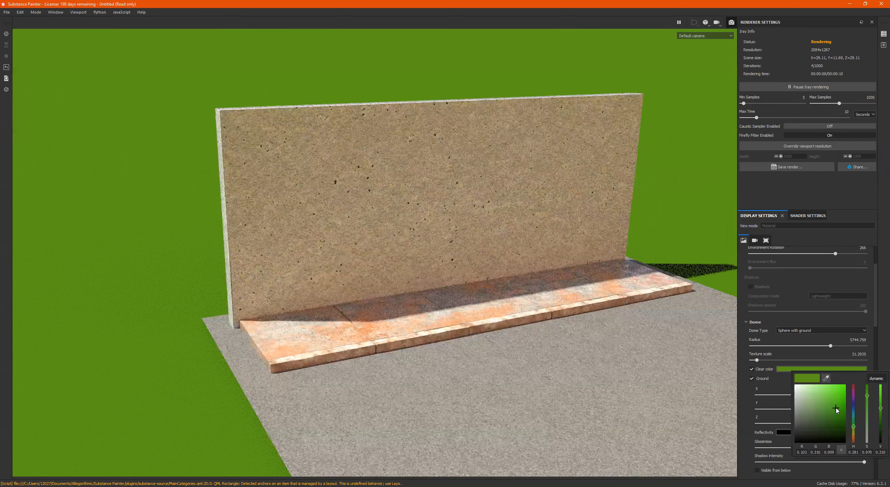
- Examine the rendered wall and ground from several angles, cycling through the scene's cameras
alt+middle_drag(416, 340, 366, 253)
alt+right_drag(366, 253, 237, 291)
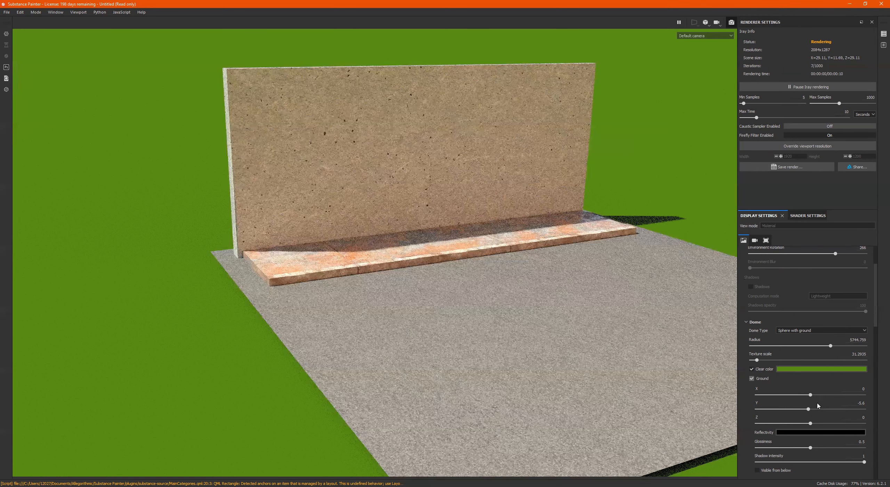
alt+drag(478, 352, 433, 318)
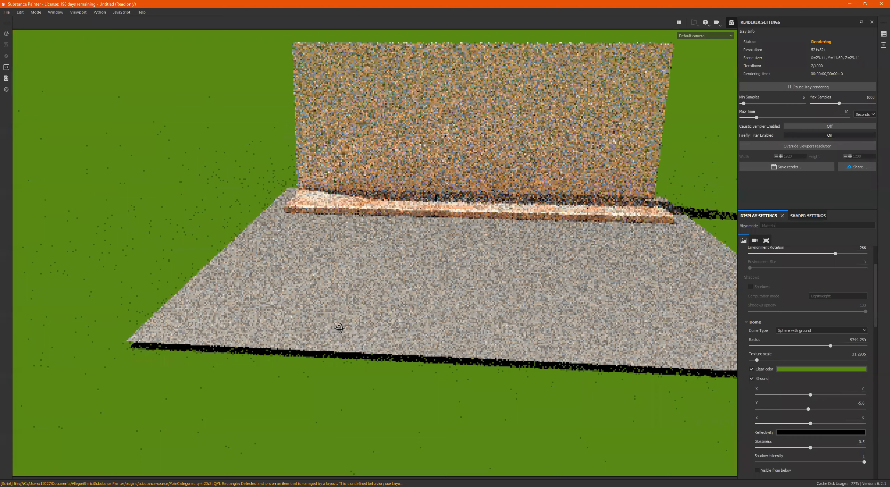
alt+drag(516, 417, 529, 275)
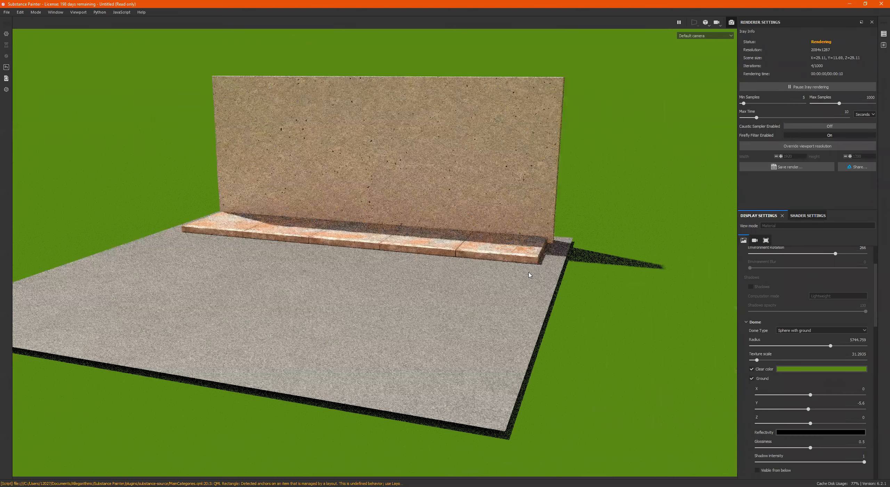
click(704, 35)
click(706, 54)
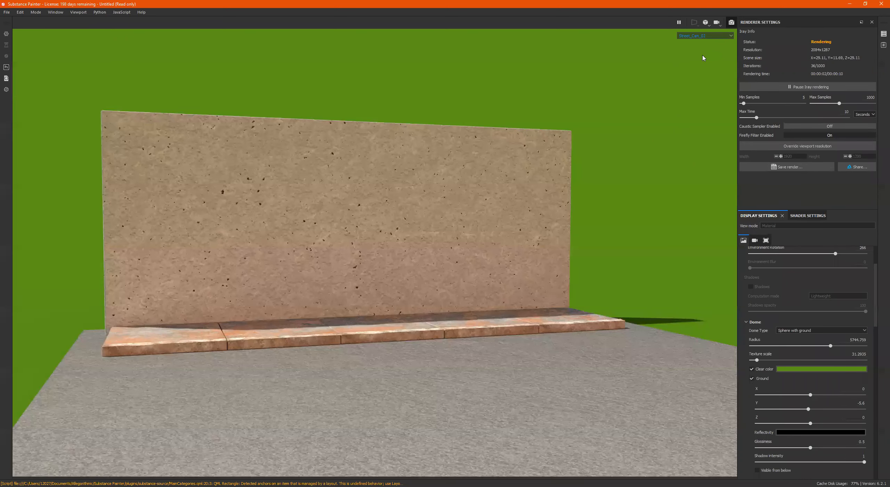
key(Down)
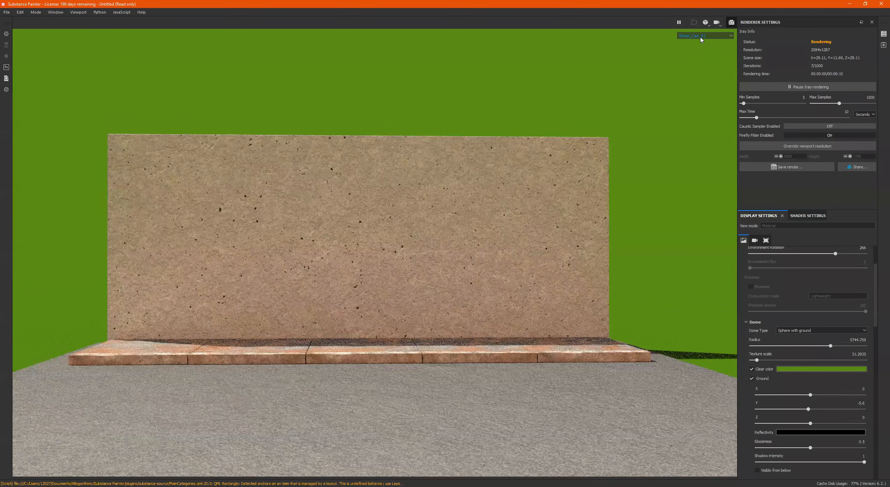
key(Down)
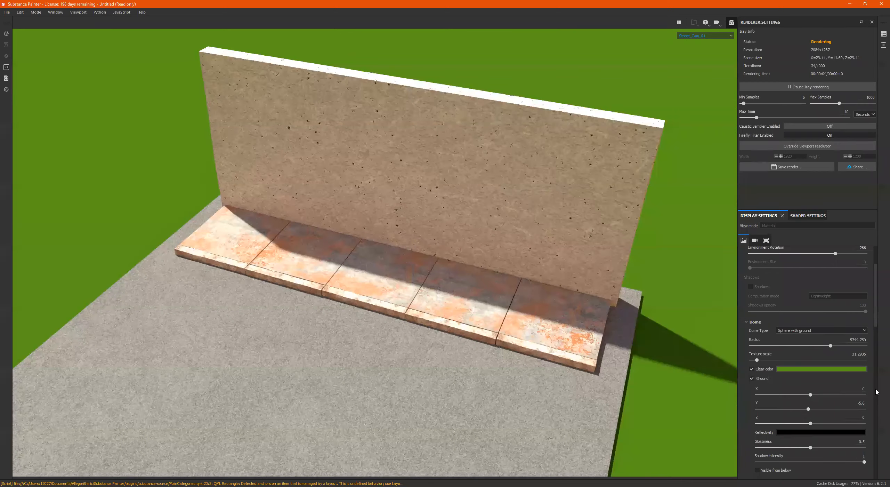
- Try ground reflectivity greys of 0.222, 0.874 and 0.629, and examine the reflection around the wall and street slab
click(862, 432)
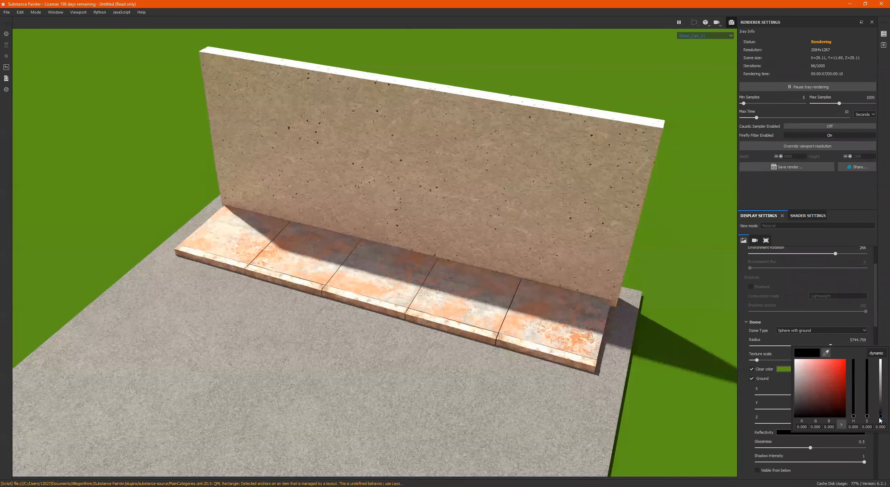
drag(881, 417, 880, 405)
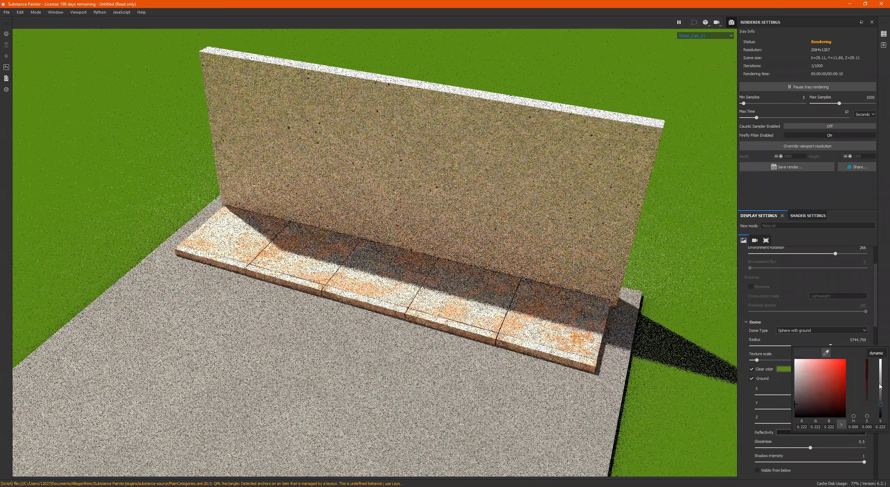
click(880, 368)
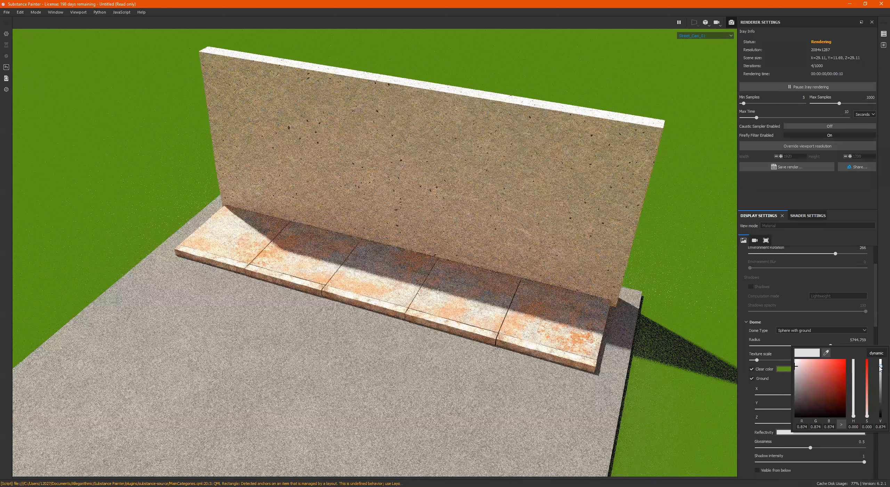
drag(881, 369, 881, 380)
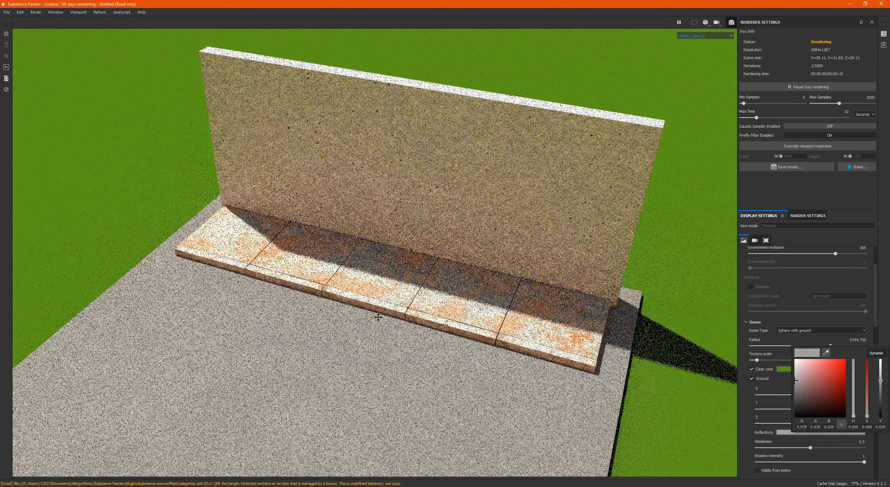
alt+drag(378, 317, 309, 347)
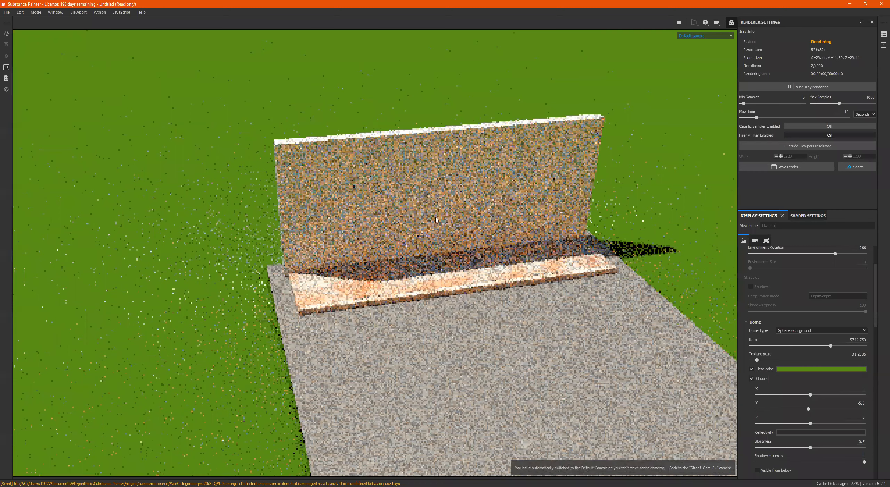
alt+drag(496, 221, 508, 240)
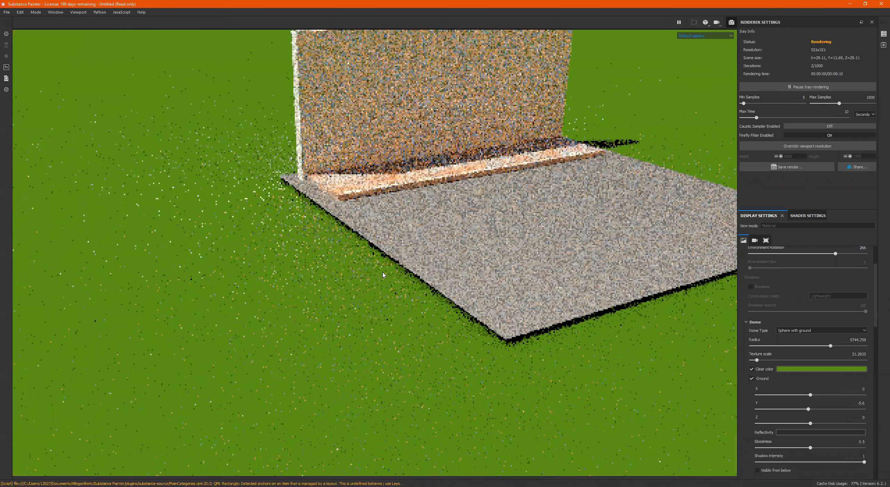
alt+middle_drag(545, 381, 576, 411)
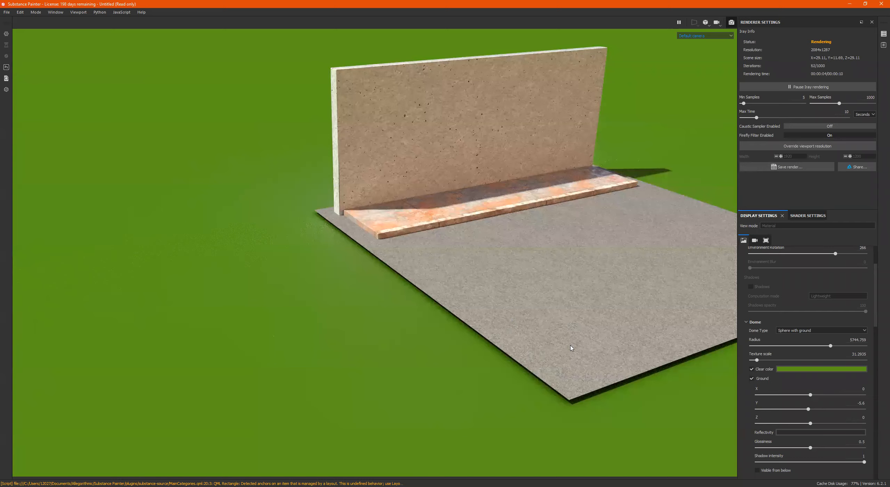
alt+middle_drag(571, 347, 559, 346)
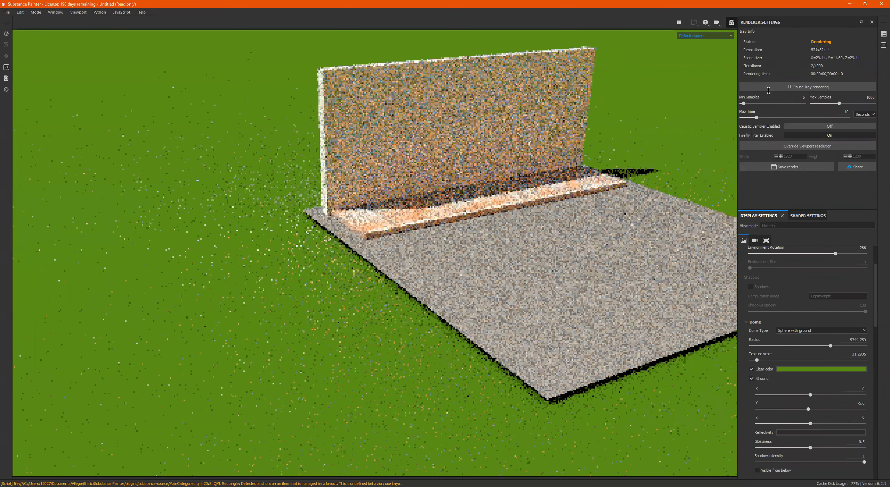
- Return from rendering to painting mode and hide the Street texture set
key(F10)
click(700, 34)
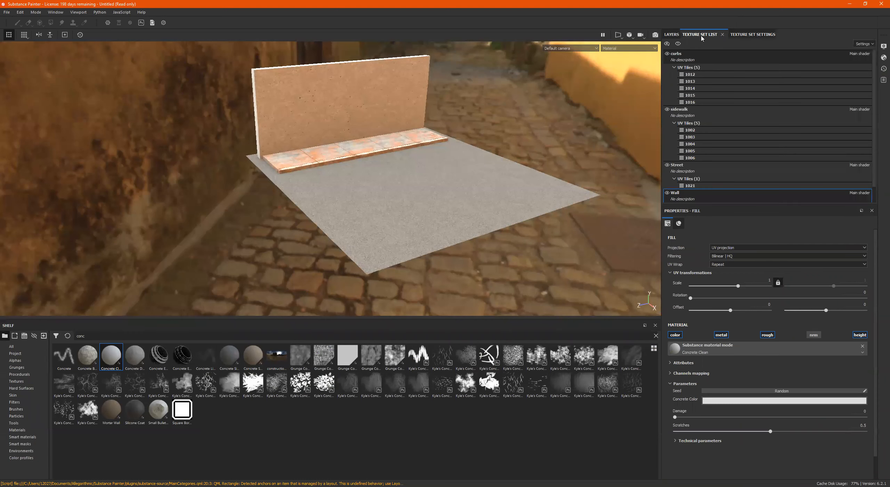
click(666, 164)
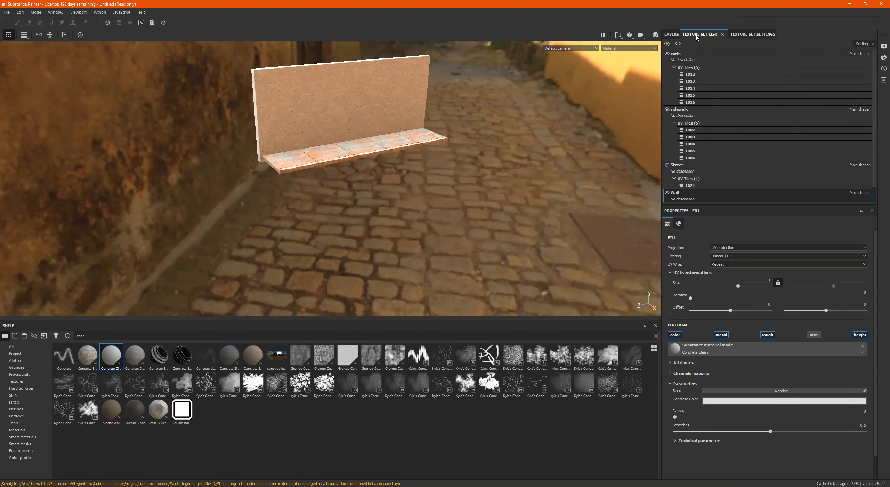
- View the Wall texture set's settings and return to Iray rendering of the wall and street scene
click(752, 35)
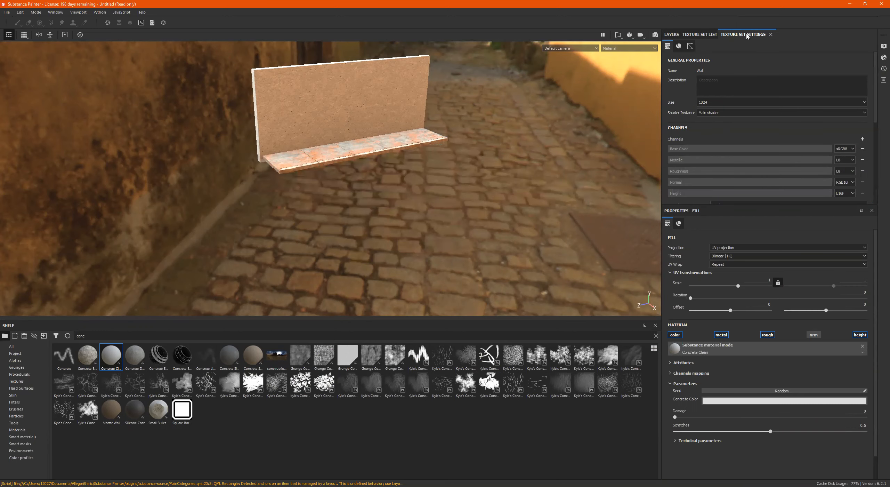
click(655, 34)
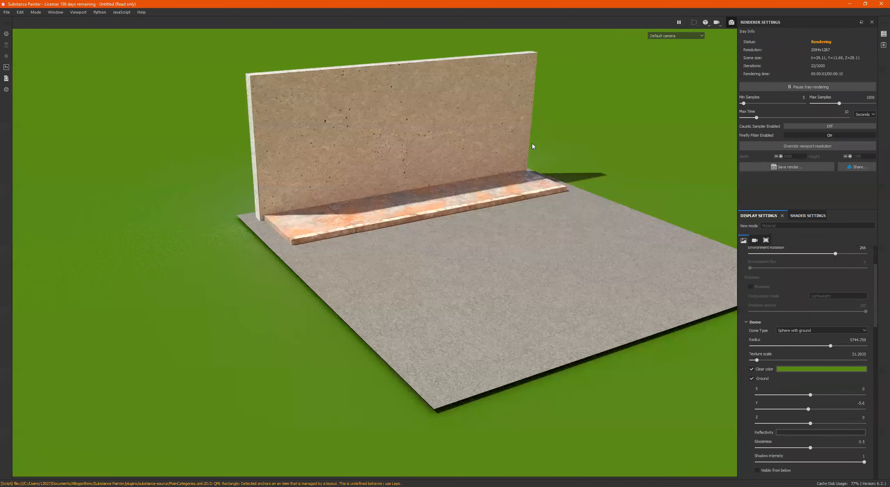
alt+drag(536, 192, 539, 191)
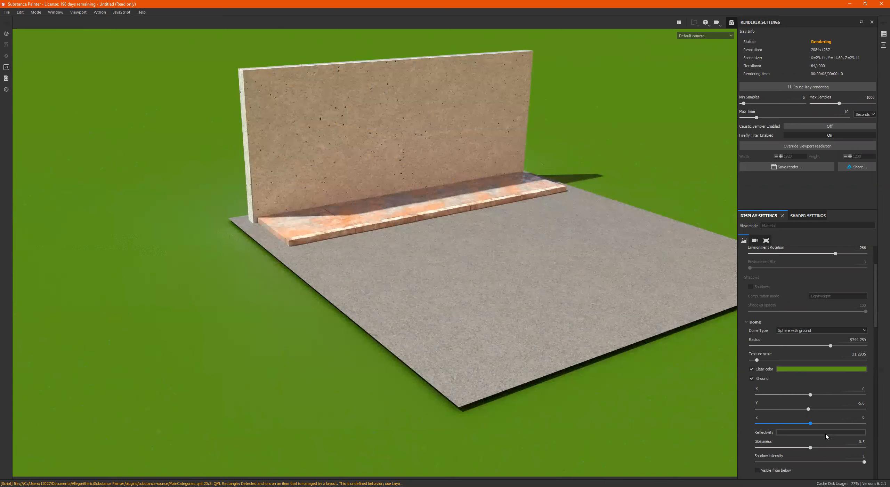
- Brighten the ground's reflectivity to near white and try a glossiness of 0.12
click(813, 433)
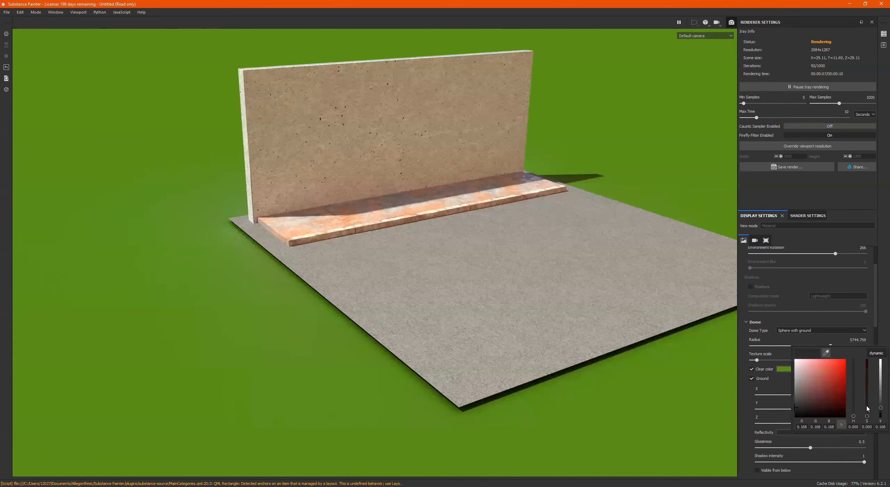
drag(880, 401, 880, 368)
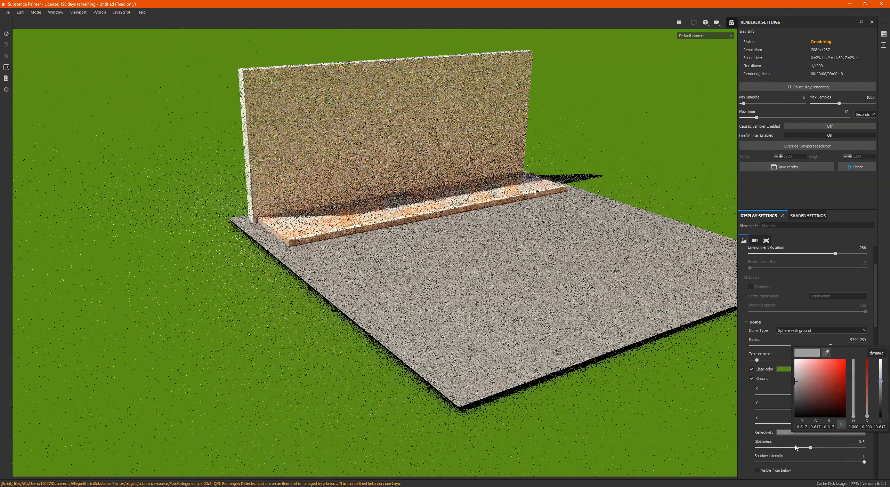
click(769, 448)
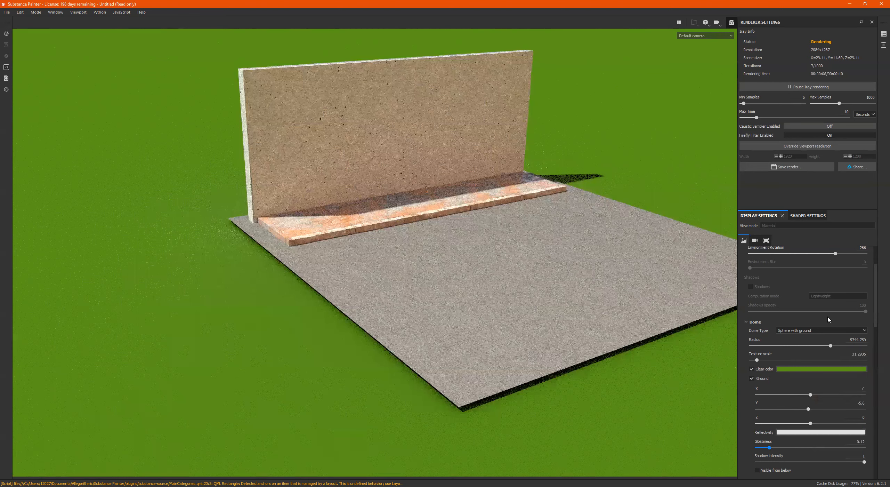
scroll(828, 319, down, 1)
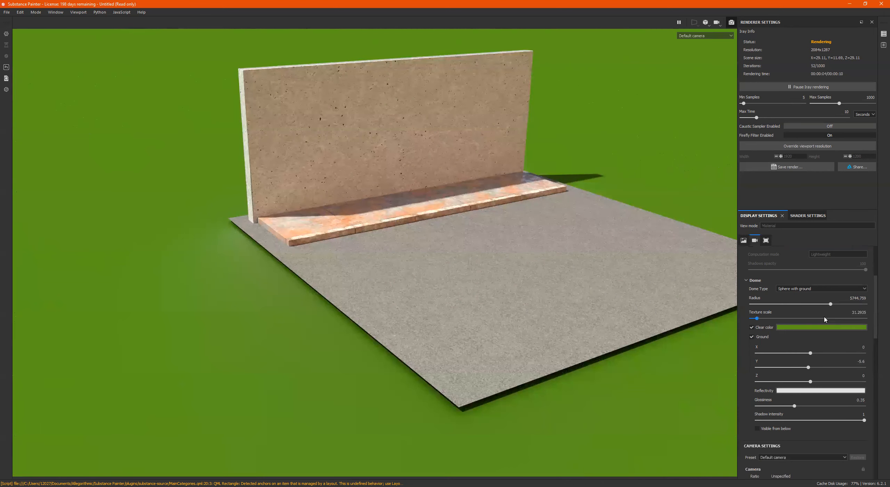
- Set the dome's texture scale to about 204 and the ground's glossiness to 0, viewing the scene from another side
click(824, 318)
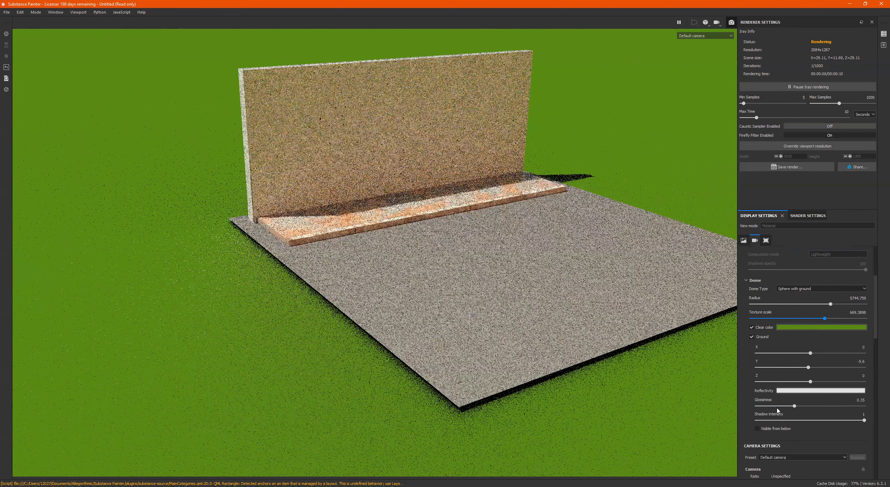
drag(752, 405, 711, 406)
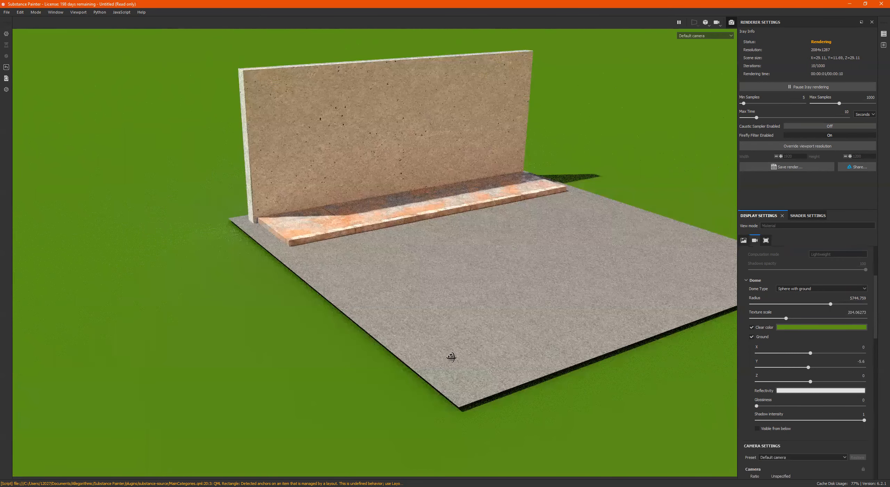
alt+drag(463, 354, 466, 353)
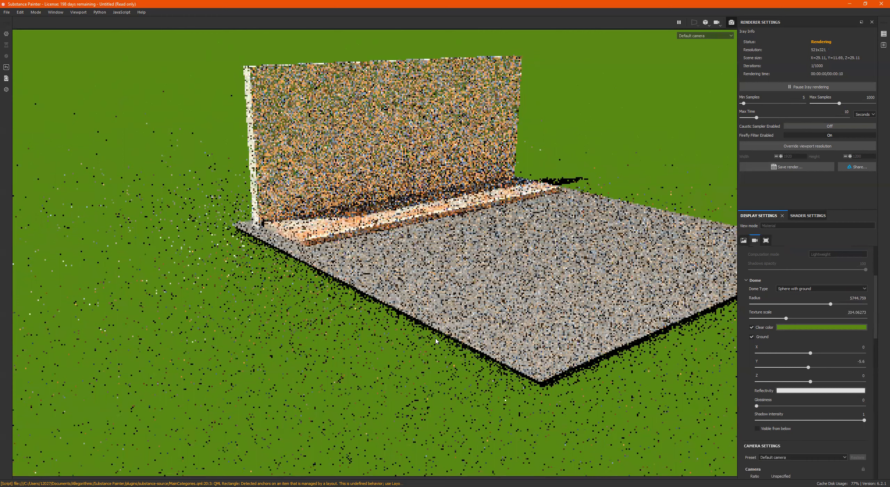
alt+drag(332, 323, 268, 385)
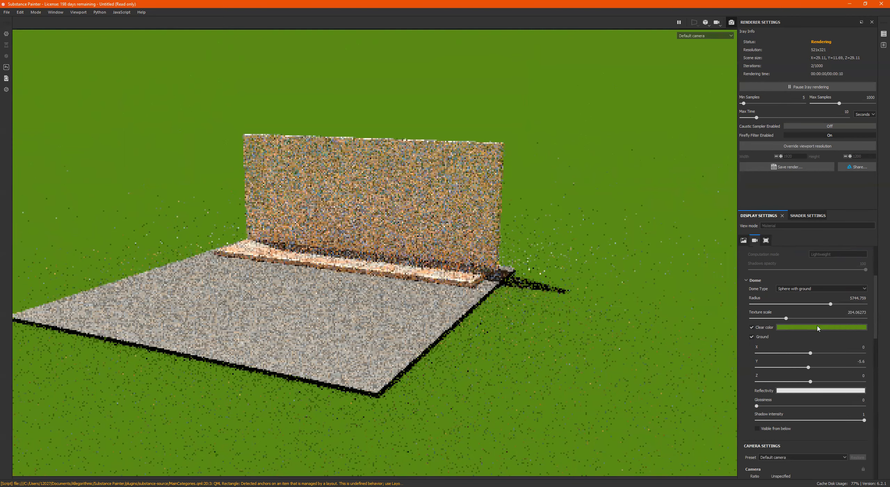
- Try ground glossiness values of 0.95, 0.35 and 0.76, and examine the wall's reflection from a new angle
drag(802, 405, 859, 411)
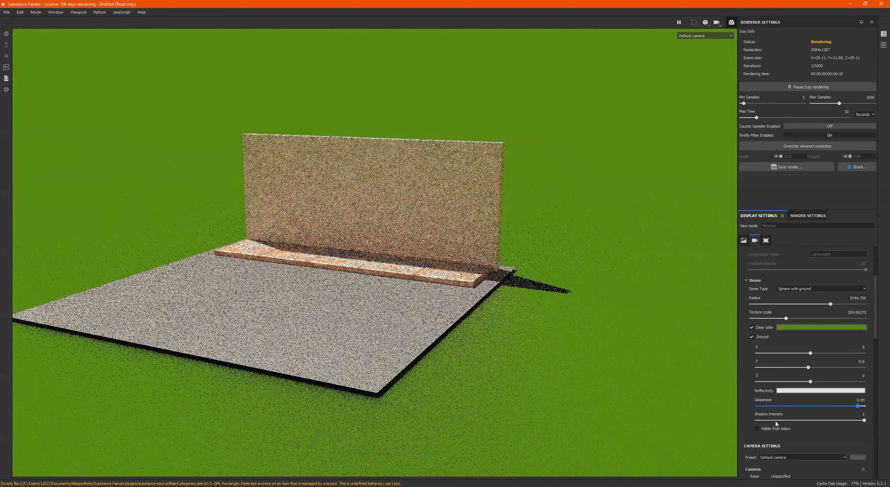
alt+drag(483, 328, 514, 315)
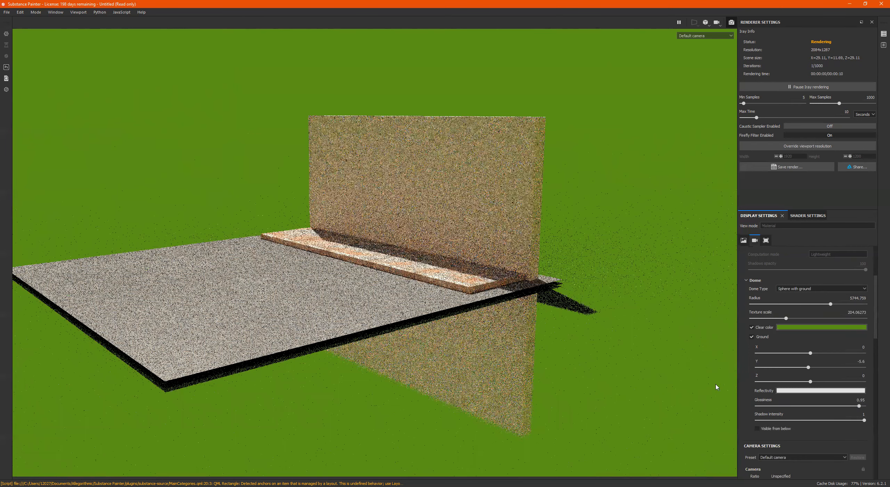
click(795, 406)
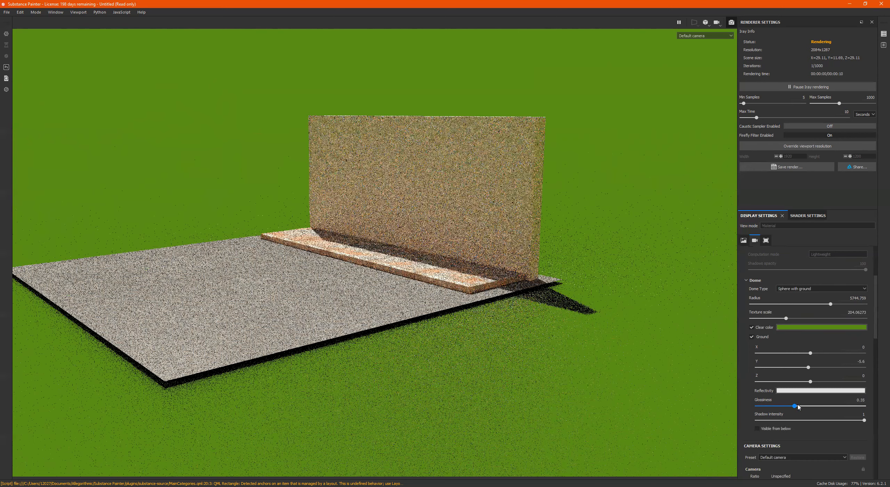
click(837, 405)
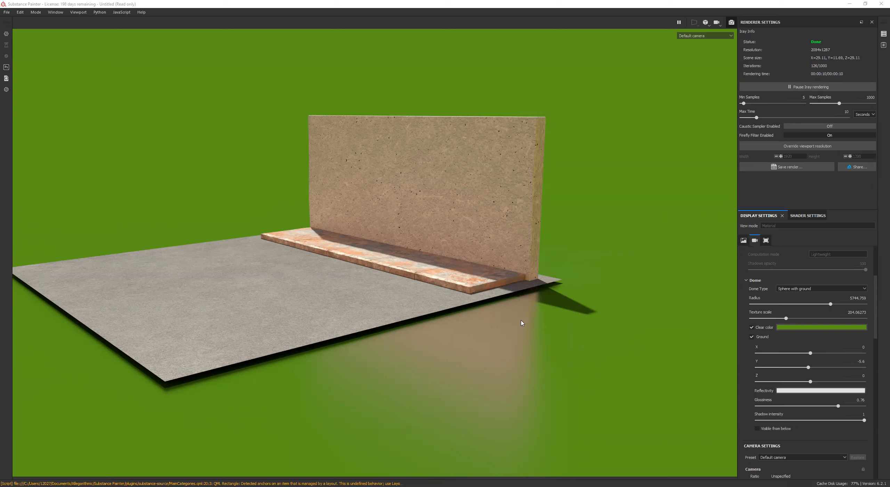
alt+drag(533, 327, 568, 310)
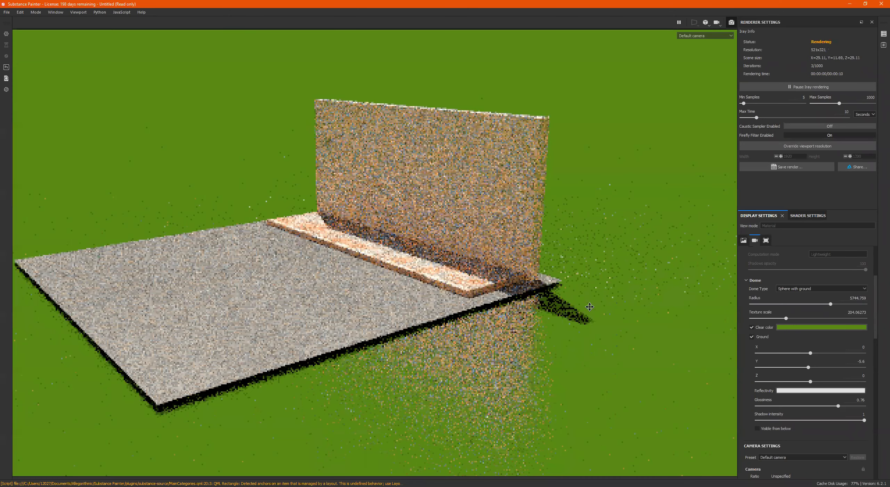
alt+middle_drag(535, 330, 604, 317)
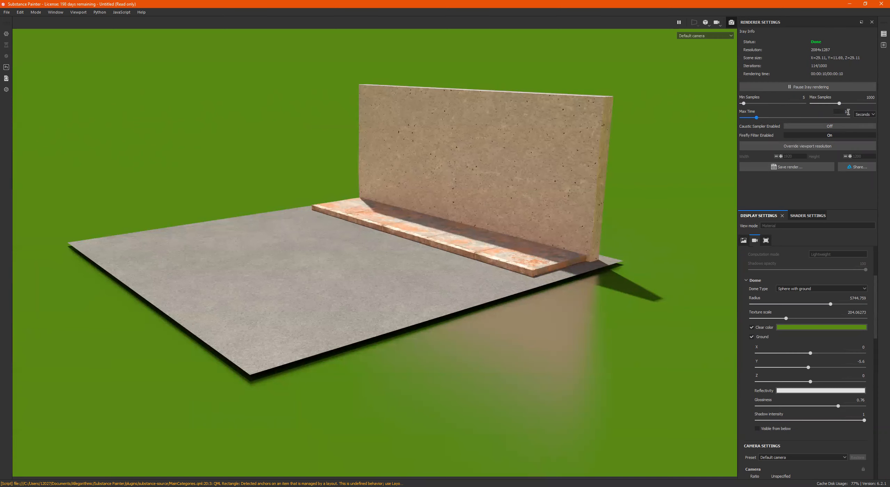
- Examine the Iray maximum render time and its available units while re-rendering the scene from different angles
alt+drag(468, 255, 473, 253)
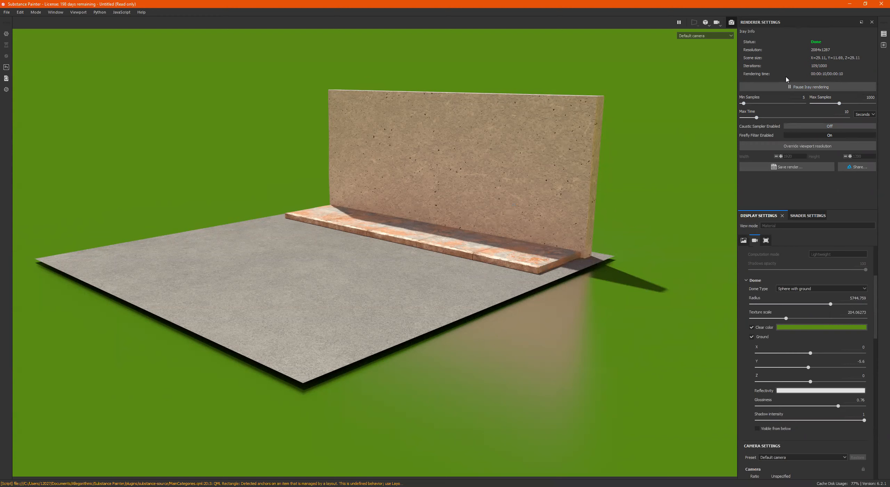
click(862, 115)
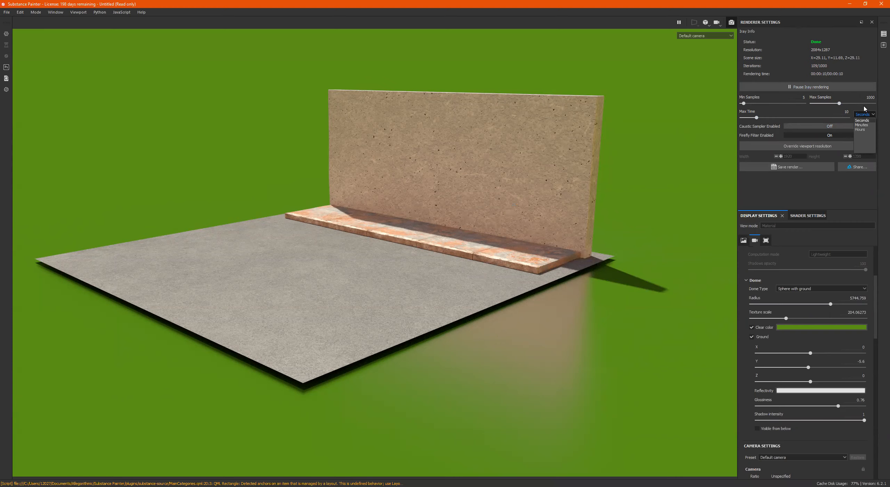
click(878, 105)
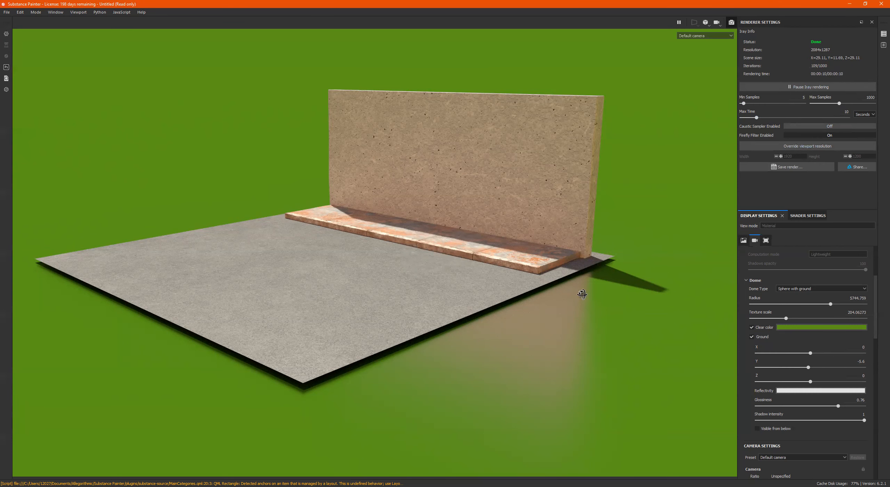
scroll(573, 290, down, 1)
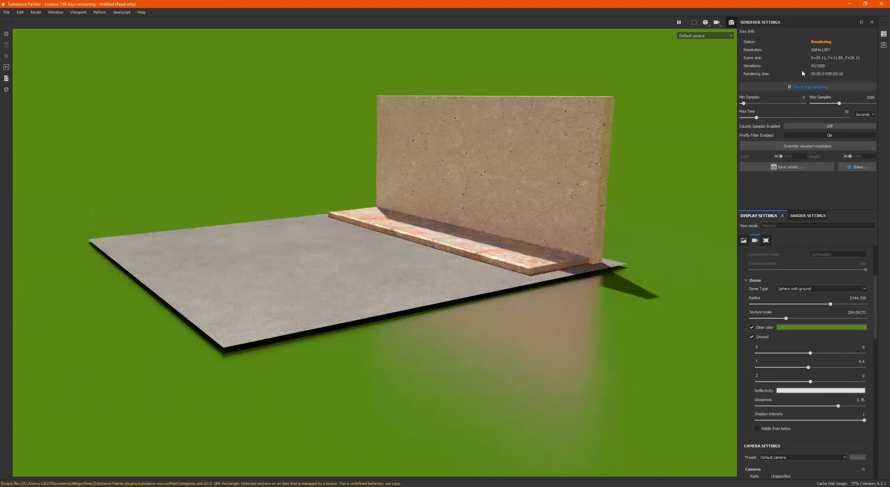
click(846, 112)
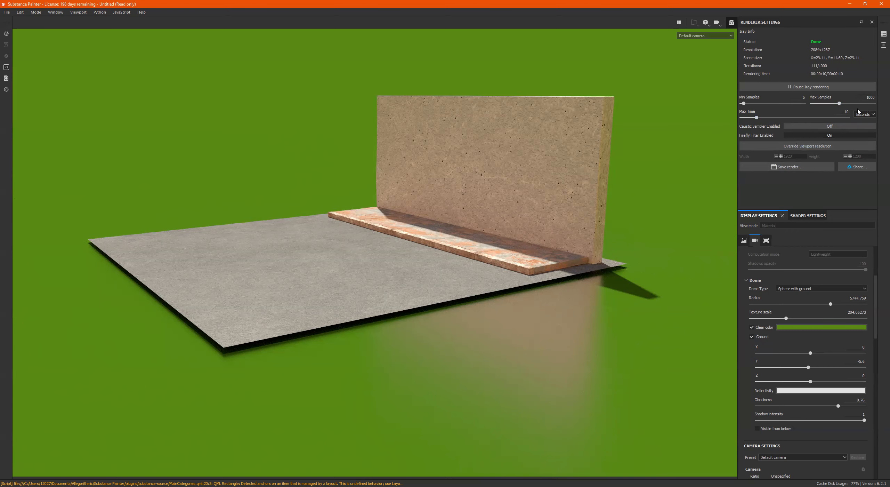
alt+drag(441, 230, 540, 288)
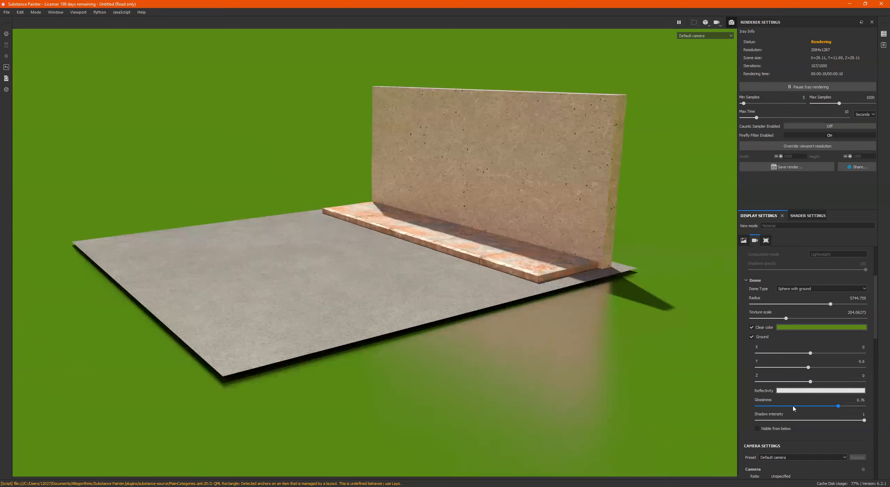
- Compare ground glossiness values of 0.67 and 1, and settle on 0.68
mouse_move(774, 406)
mouse_down()
mouse_move(763, 407)
mouse_move(835, 407)
mouse_up()
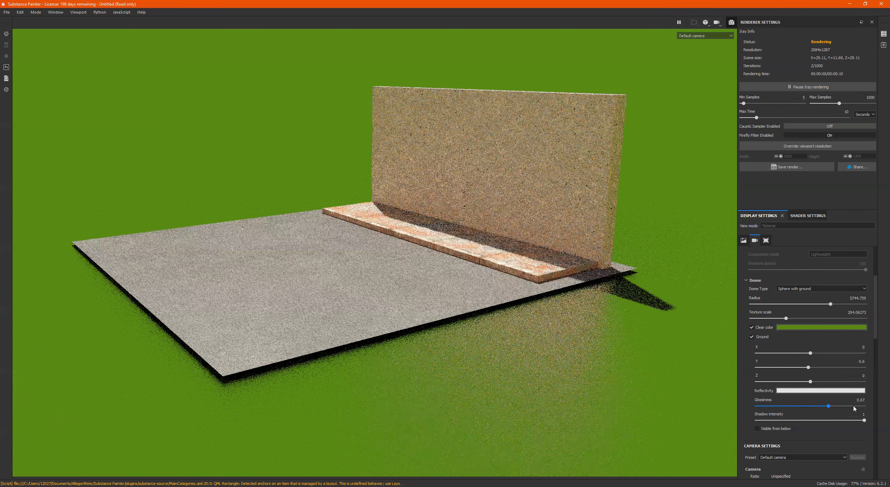
drag(858, 407, 880, 409)
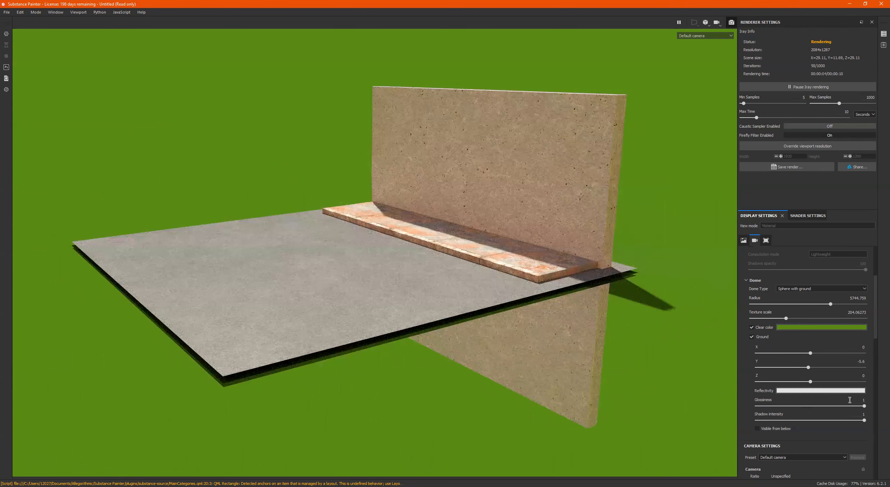
drag(850, 406, 838, 407)
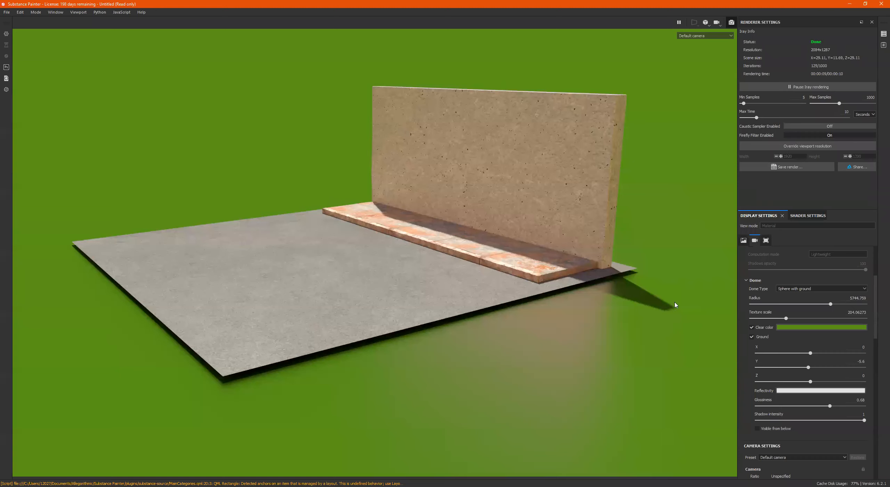
- Try ground shadow intensities of 0.4 and 0.19, and restore the intensity to 1
click(800, 421)
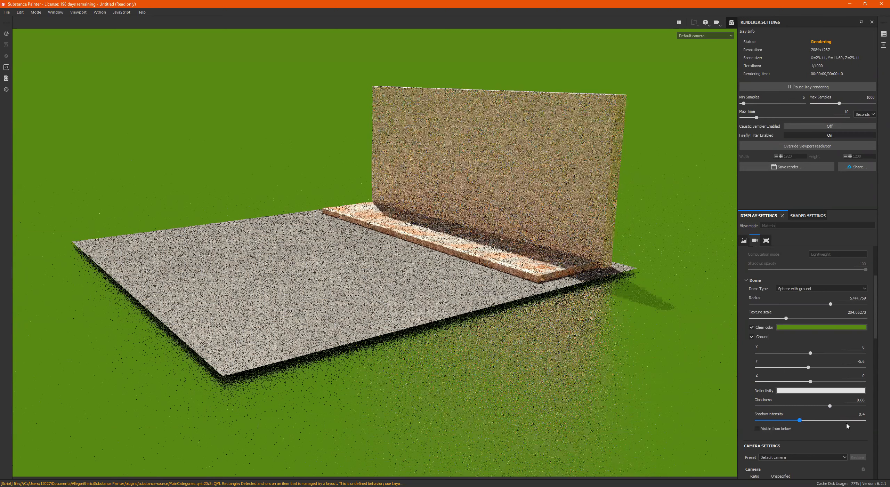
drag(876, 419, 777, 423)
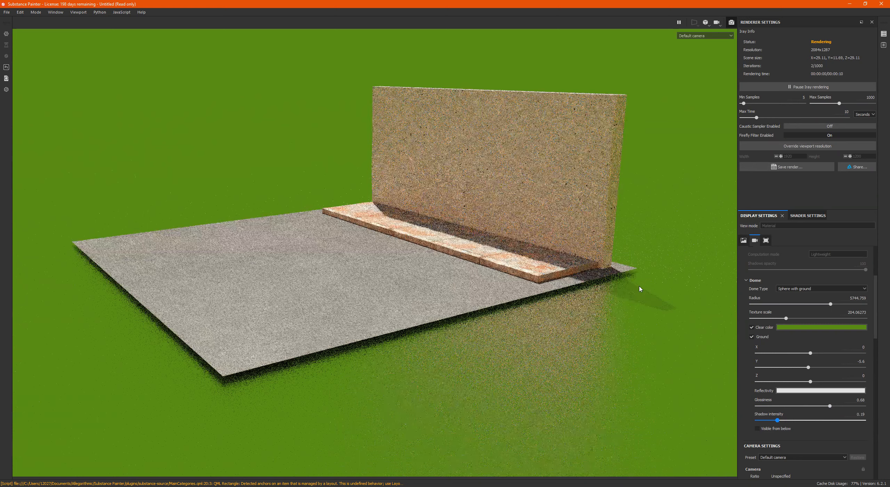
drag(777, 420, 822, 421)
drag(878, 419, 880, 422)
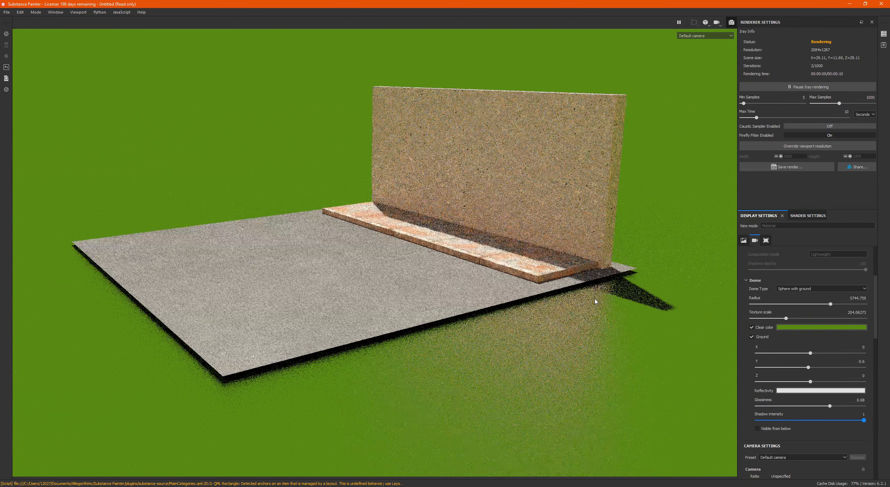
- Change the dome's clear color to a muted teal of about RGB 0.050, 0.142, 0.131, trying brighter greens and cyans first
click(807, 329)
click(844, 363)
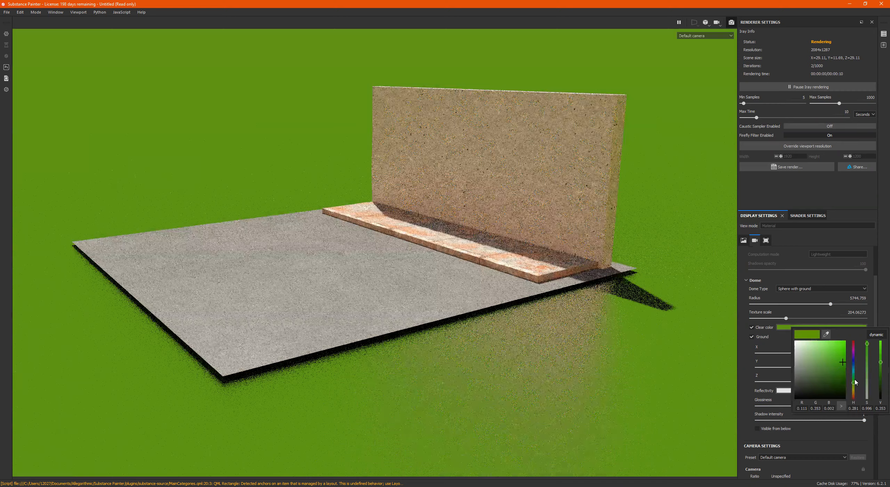
click(856, 380)
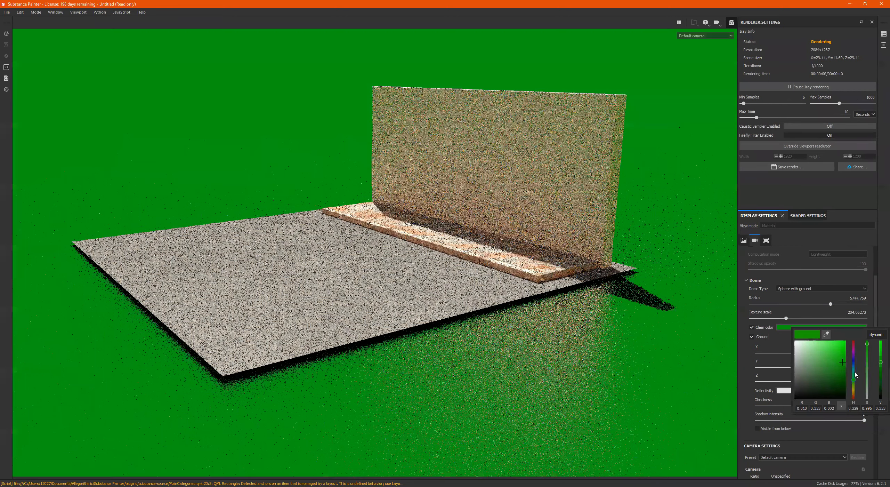
click(855, 374)
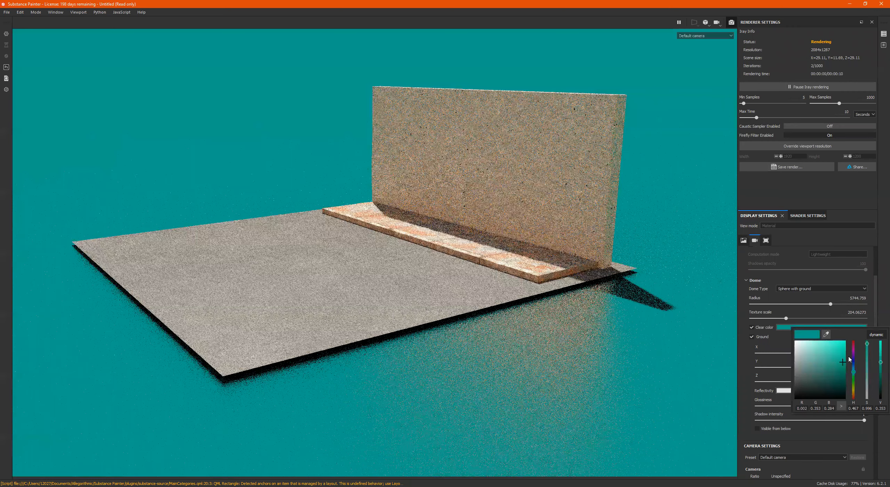
drag(842, 363, 842, 357)
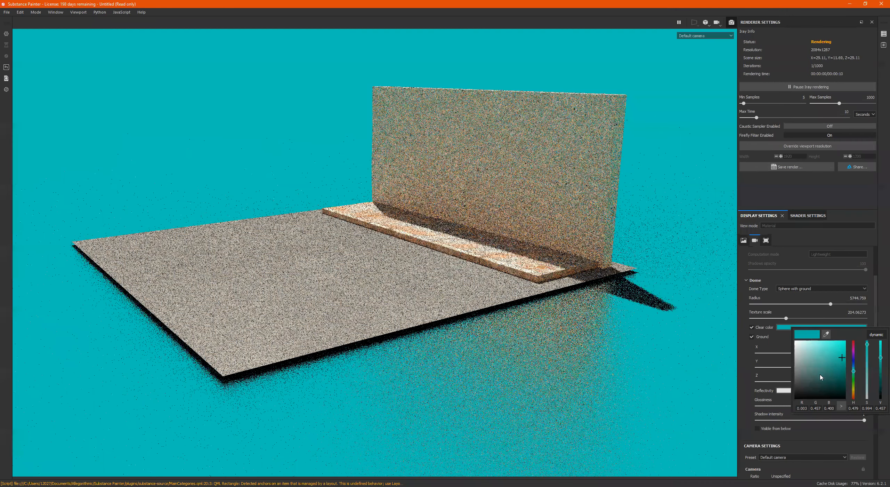
click(814, 383)
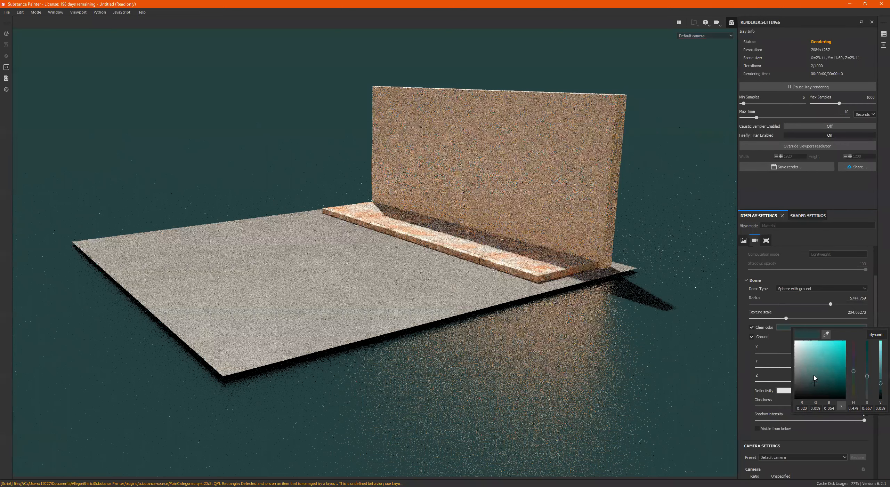
click(813, 374)
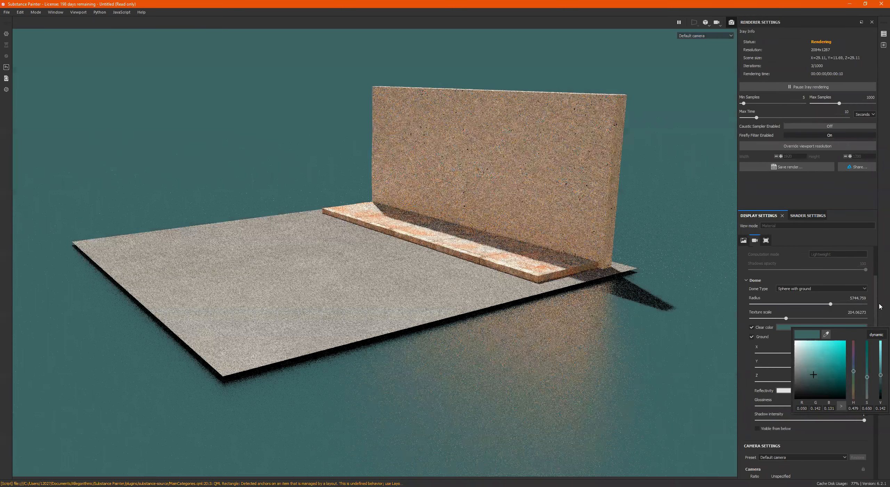
- Close the clear color picker and switch the camera preset to Street_Cam_01
click(536, 306)
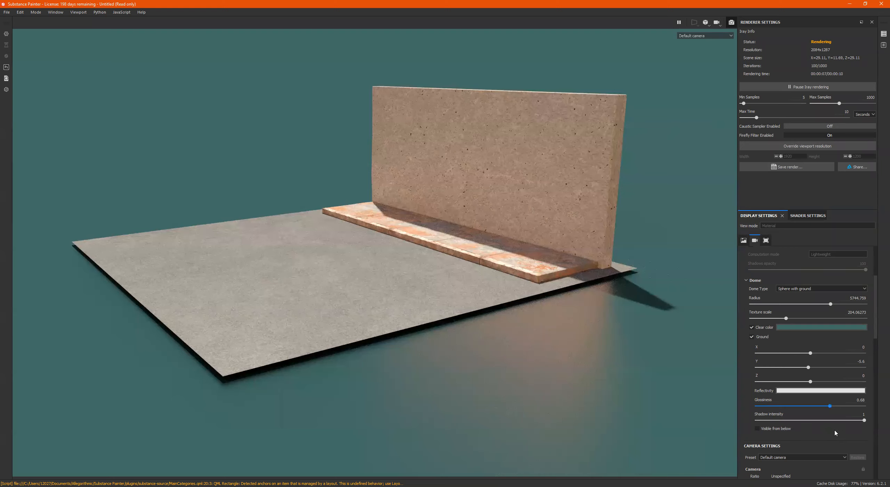
scroll(789, 399, down, 2)
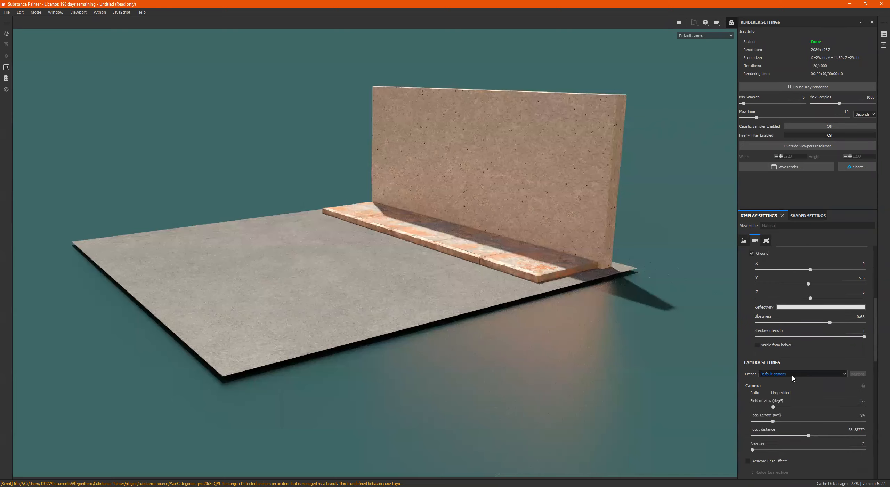
click(799, 373)
click(788, 382)
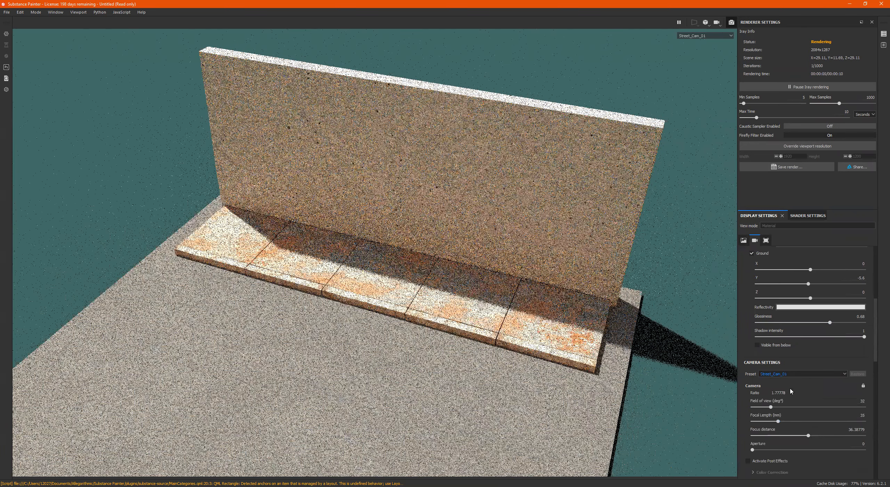
- Try fields of view of 38 and 39 degrees and the minimum value on the Street_Cam_01 camera
drag(770, 408, 789, 410)
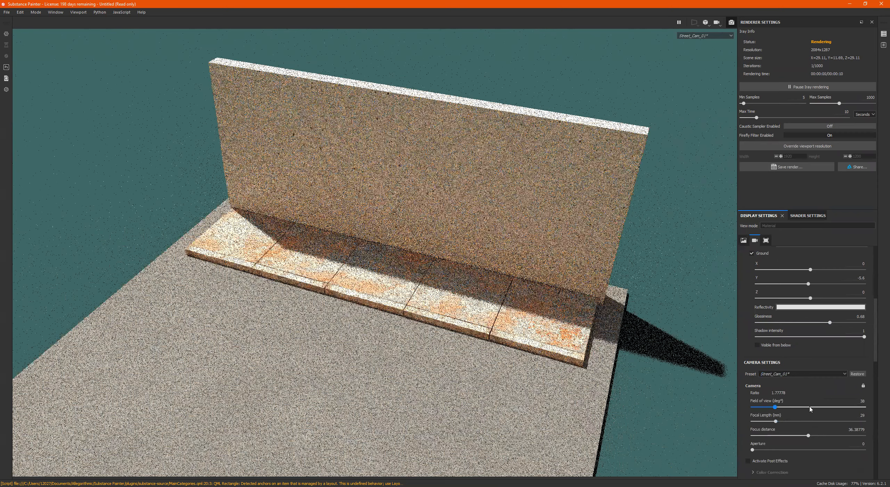
drag(805, 409, 774, 409)
click(775, 407)
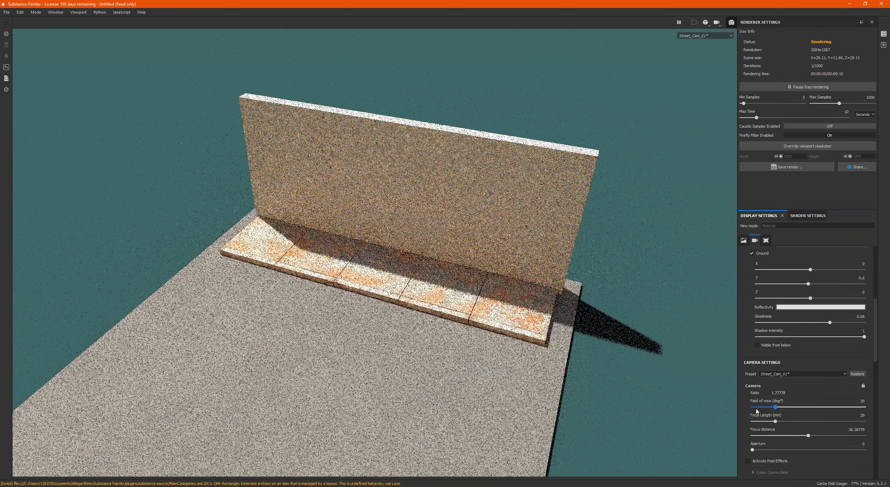
click(752, 408)
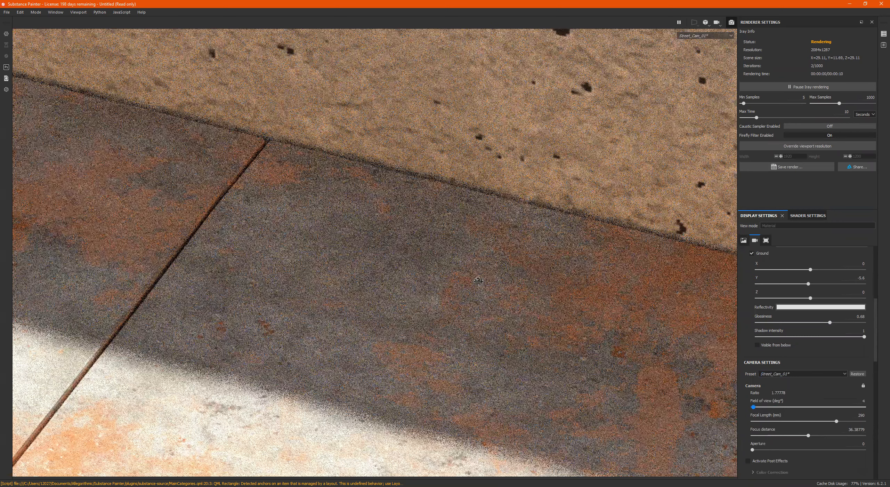
- Return to the default camera, reframe the wall, and compare focal lengths such as 37 and 6 mm, settling on 7 mm
alt+drag(478, 280, 495, 258)
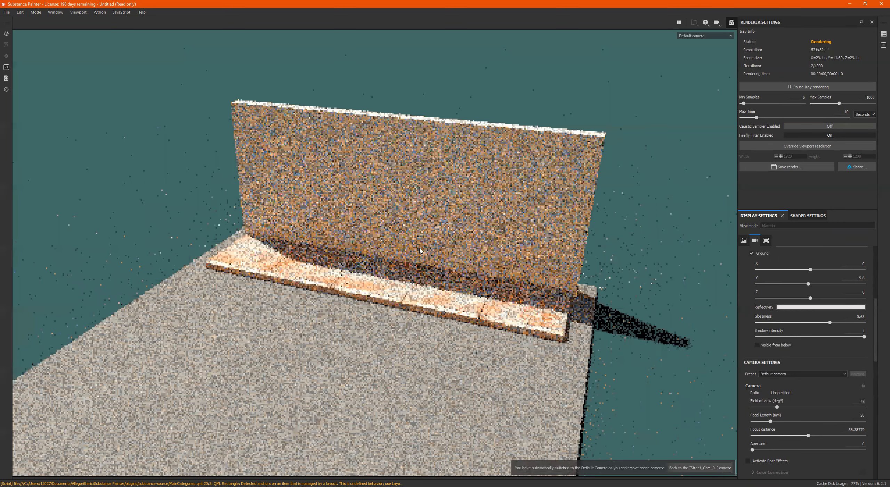
scroll(492, 253, up, 3)
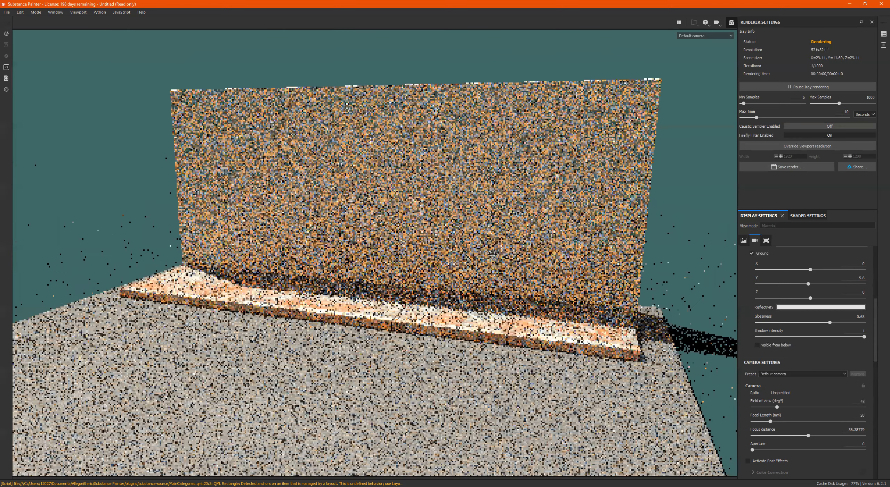
alt+middle_drag(463, 265, 450, 256)
alt+right_drag(450, 256, 489, 245)
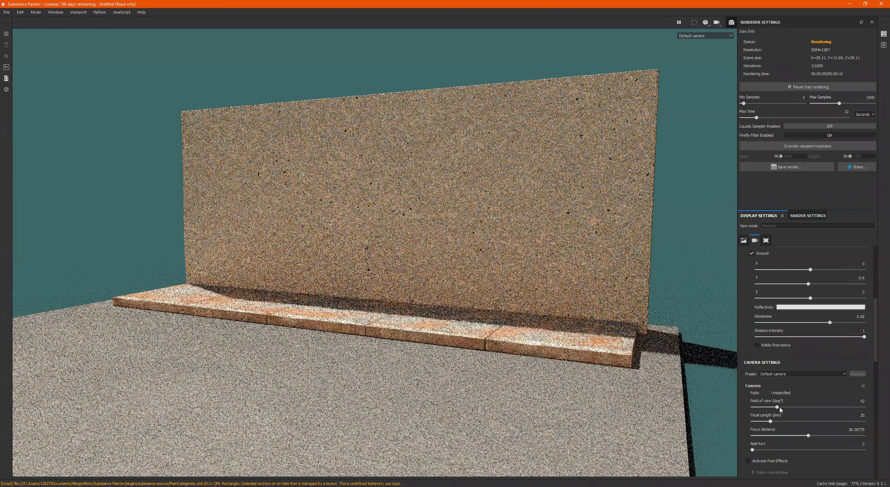
click(780, 421)
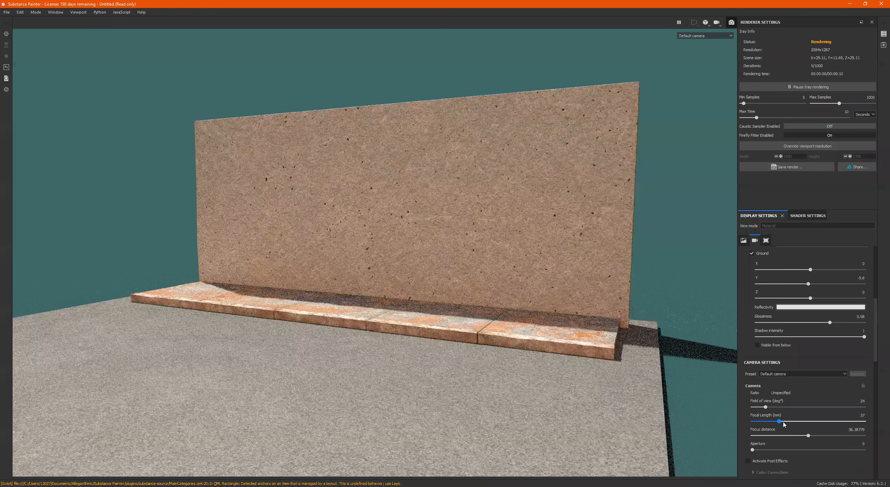
click(783, 422)
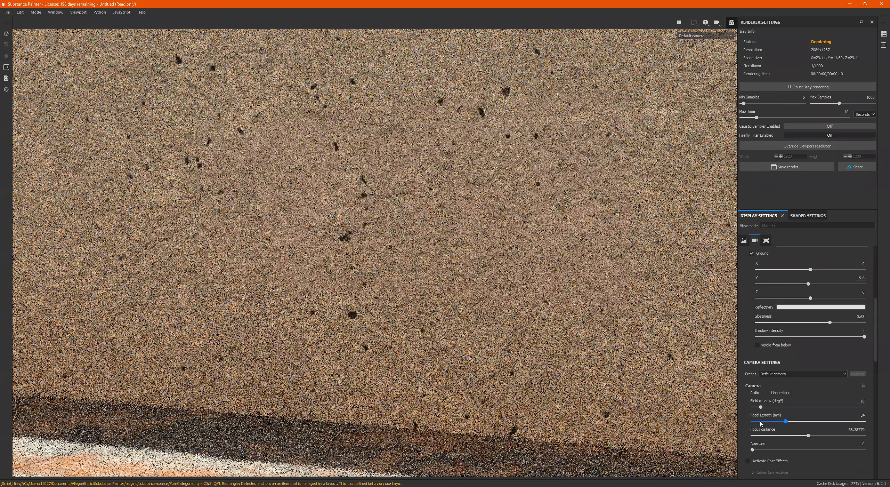
click(760, 421)
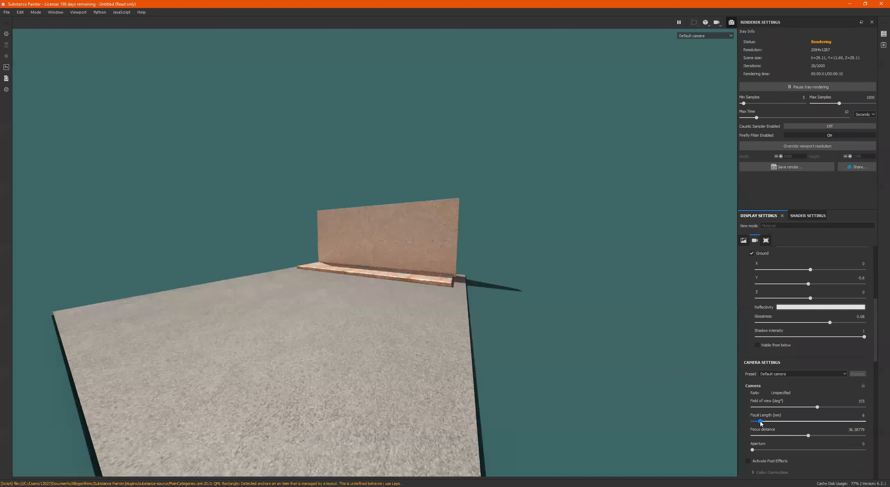
click(761, 421)
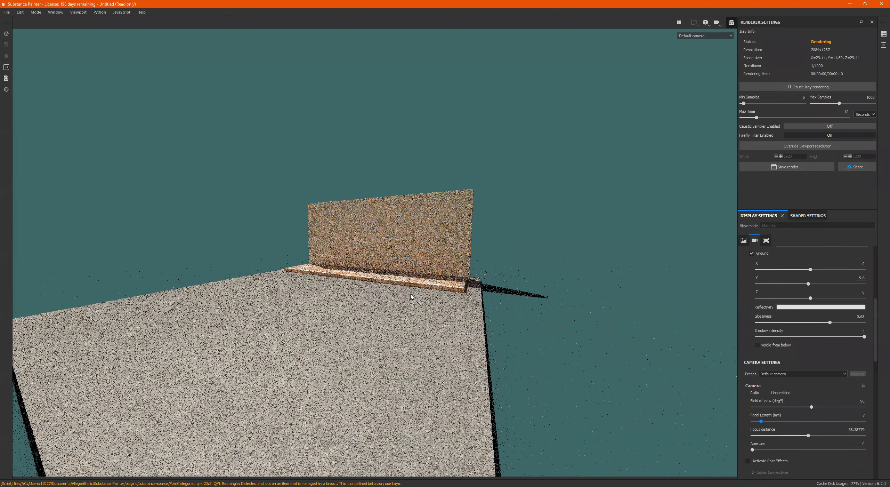
- View the wall and sidewalk from another angle and set the focus distance to about 5.97, trying about 26.6 and 25.9 first
alt+drag(393, 292, 356, 290)
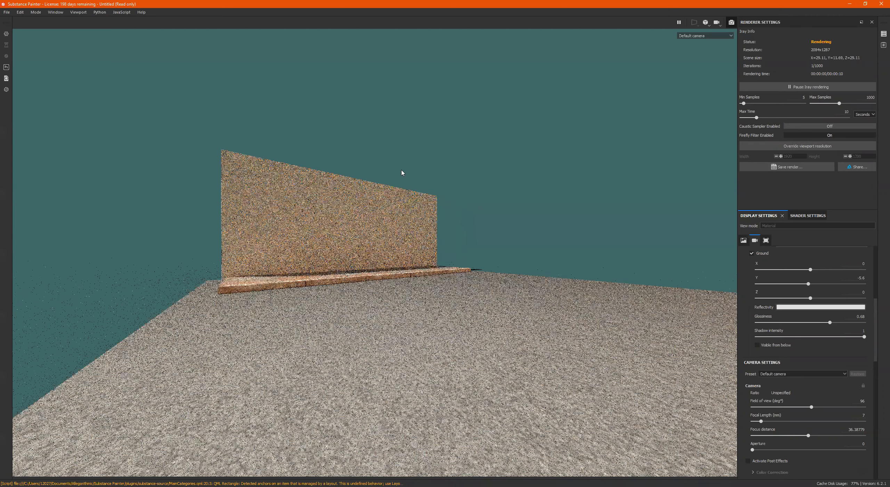
alt+drag(431, 275, 437, 283)
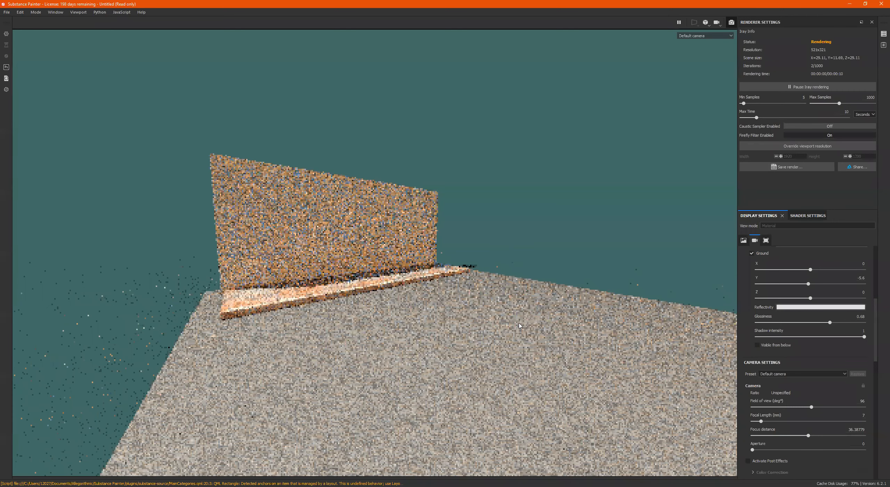
drag(808, 435, 797, 438)
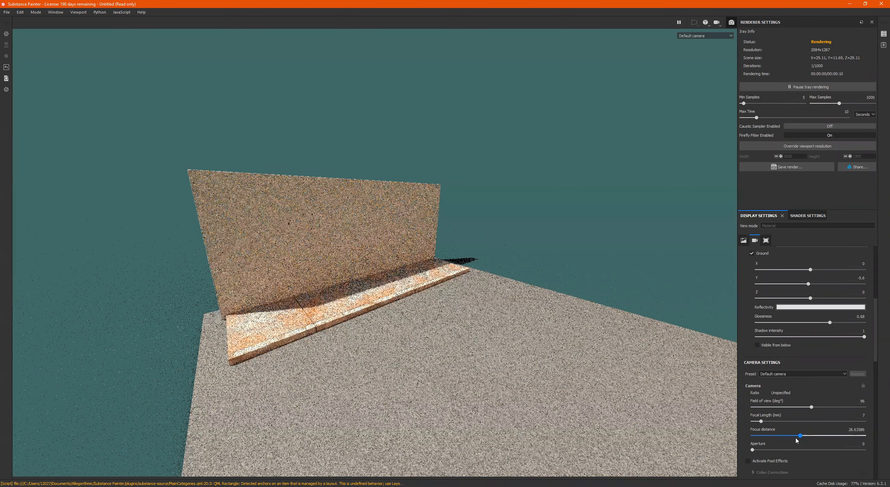
click(870, 435)
click(799, 436)
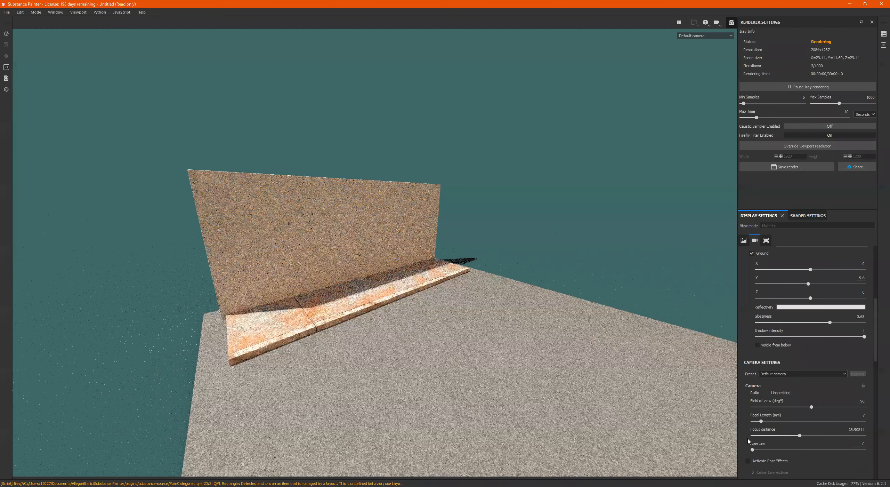
click(774, 435)
- Try camera apertures of about 1.47 and 0.15, and restore the aperture to 0
click(787, 449)
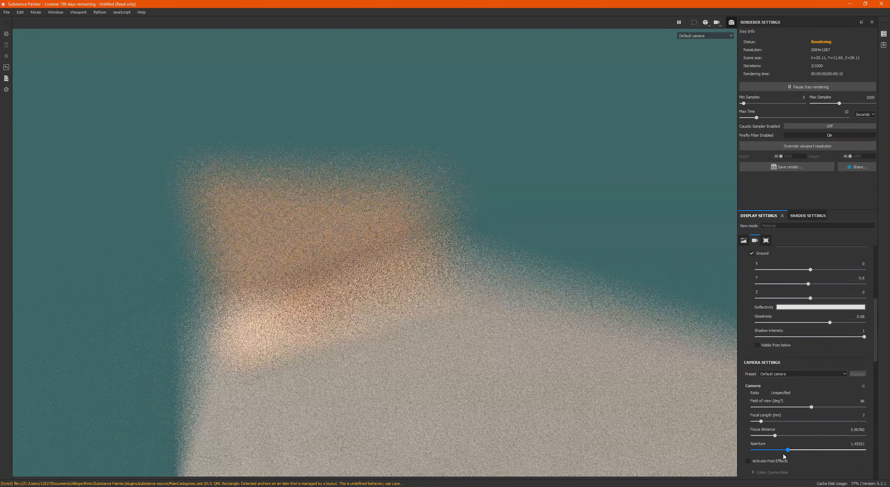
click(757, 455)
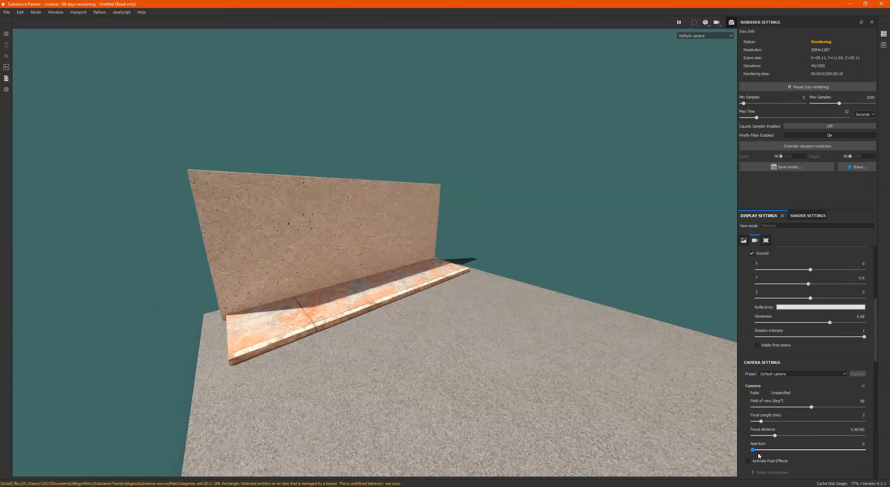
click(761, 452)
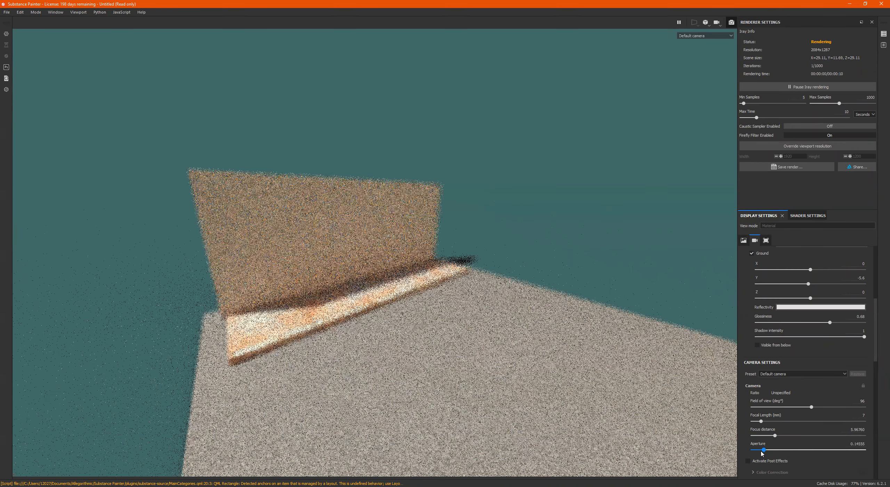
click(754, 449)
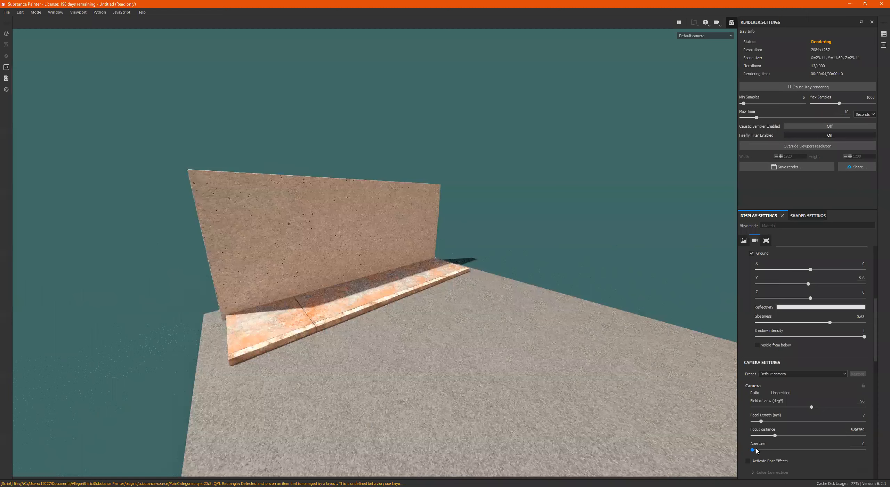
- Compare the depth blur at exact apertures of 0.5 and 0.05, and reset the aperture to 0
click(860, 442)
key(Return)
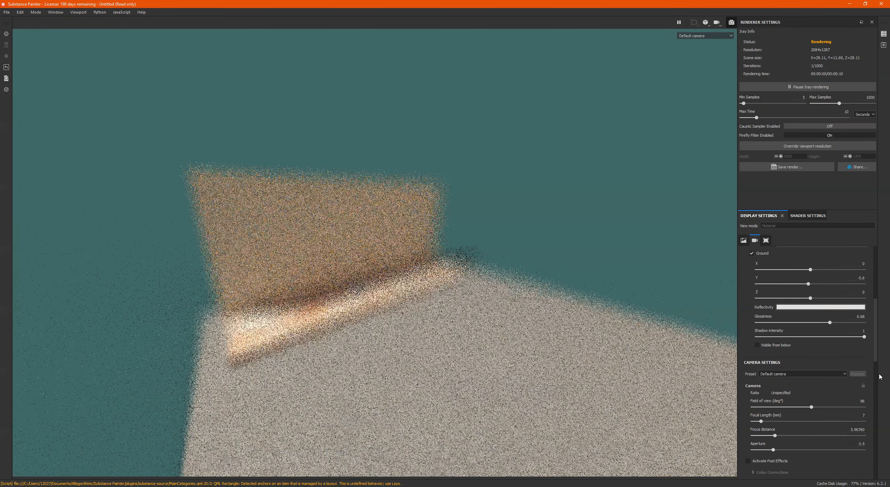
click(862, 443)
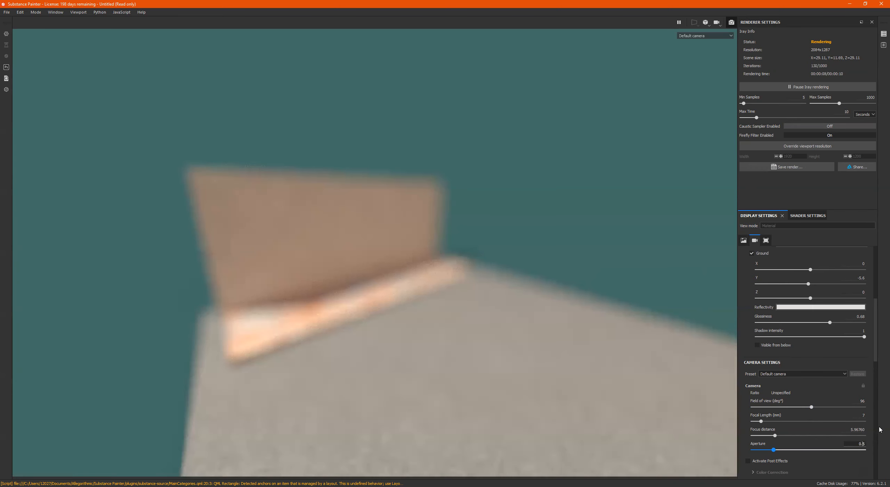
text(0)
key(Return)
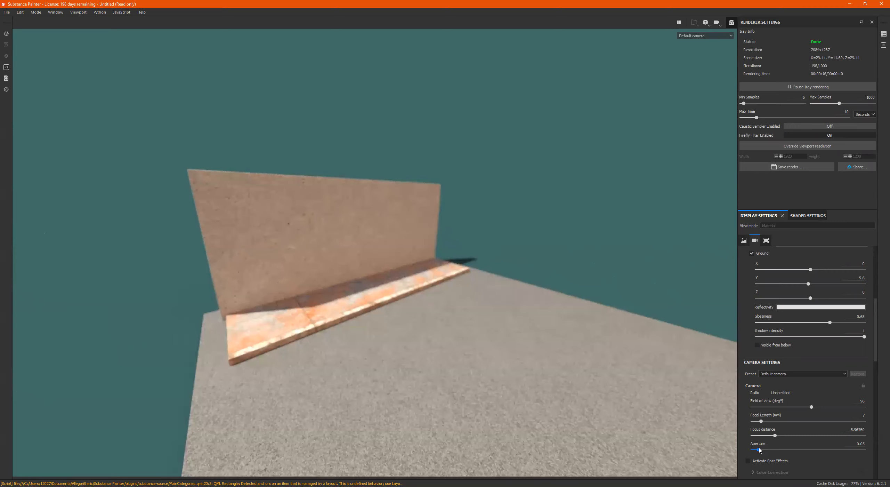
scroll(765, 389, down, 3)
drag(758, 324, 752, 324)
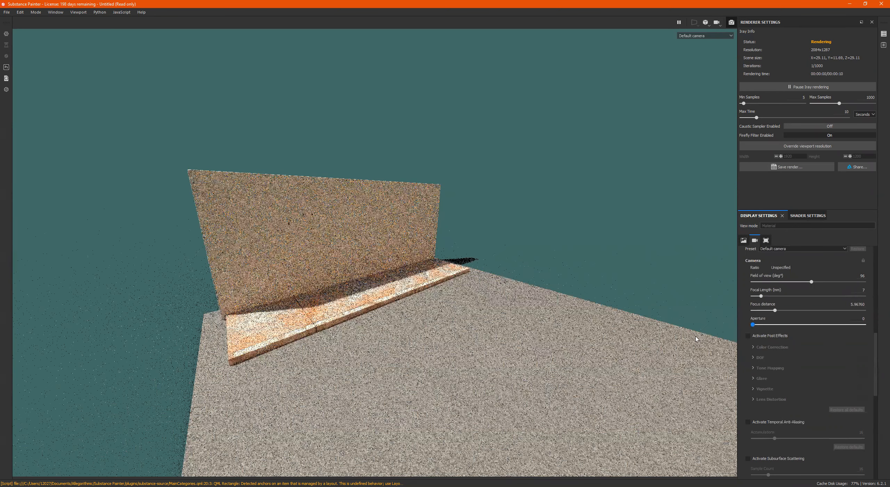
- Activate the camera's post effects, enable Color Correction and show its settings
click(748, 336)
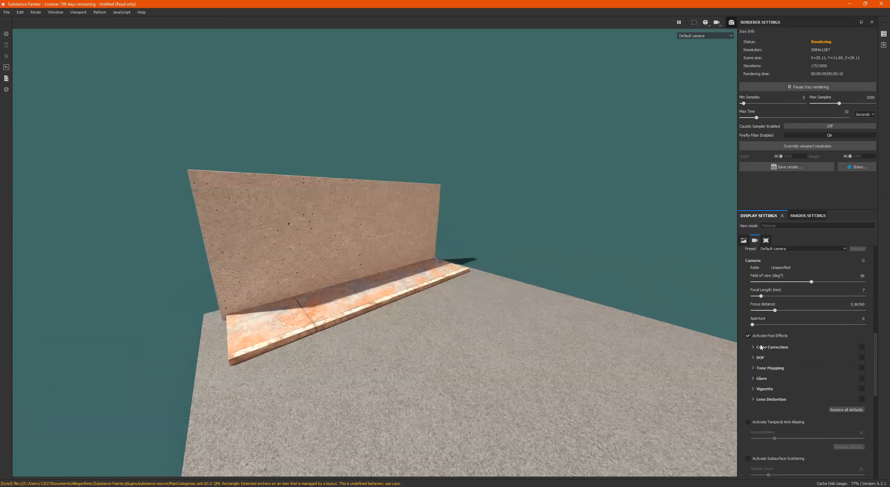
click(861, 346)
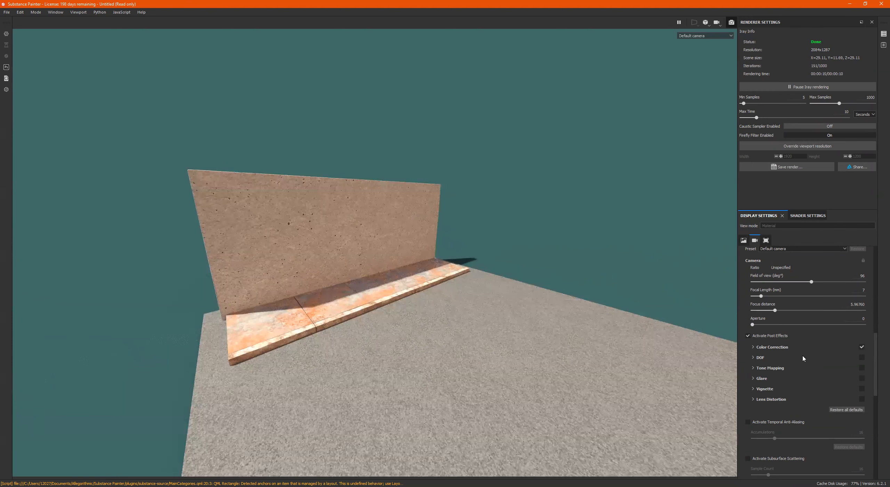
click(753, 346)
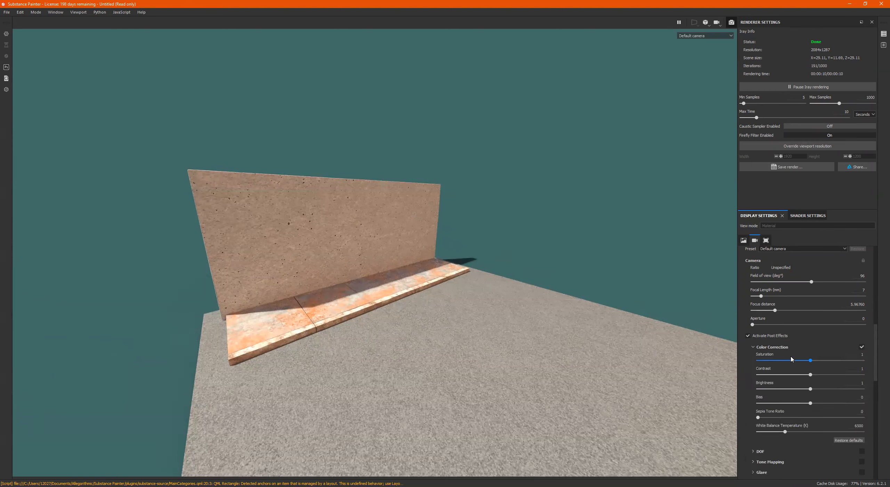
- Try a color correction saturation of 2, and restore the saturation to 1
drag(804, 362, 862, 360)
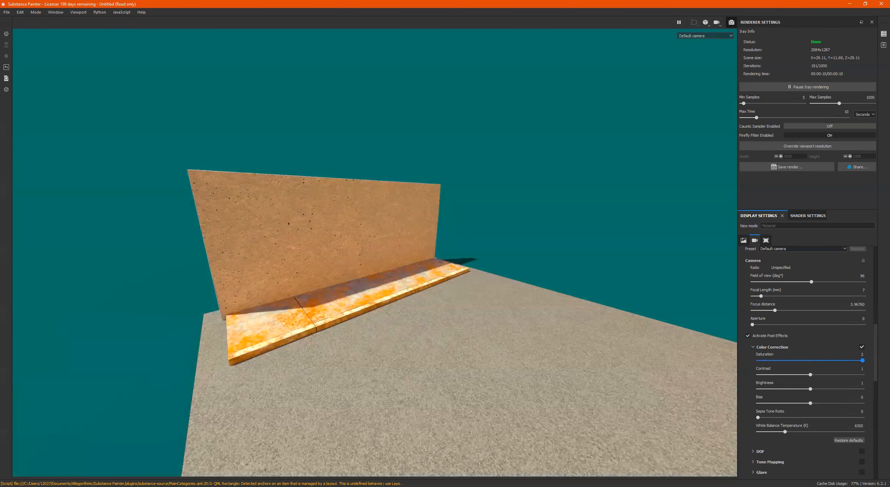
drag(862, 361, 811, 361)
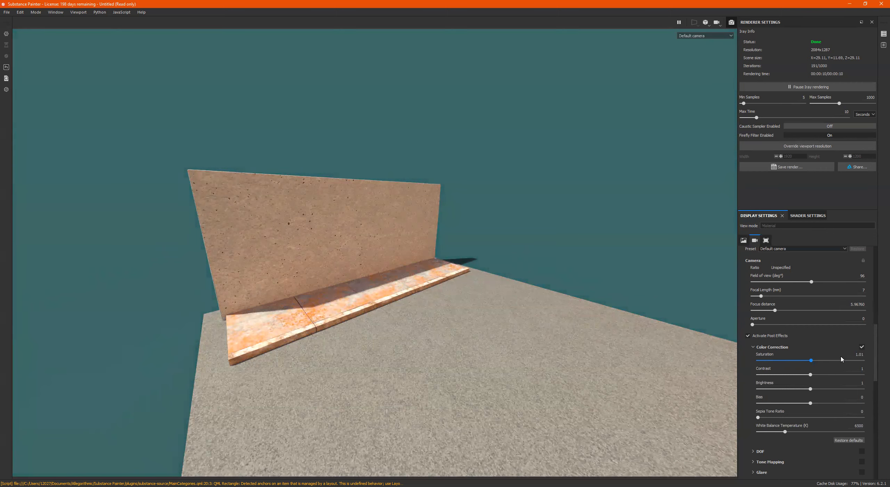
click(860, 354)
text(1)
key(Return)
- Try raising the color correction contrast to 1.39 and higher, and restore the contrast to 1
drag(810, 374, 835, 383)
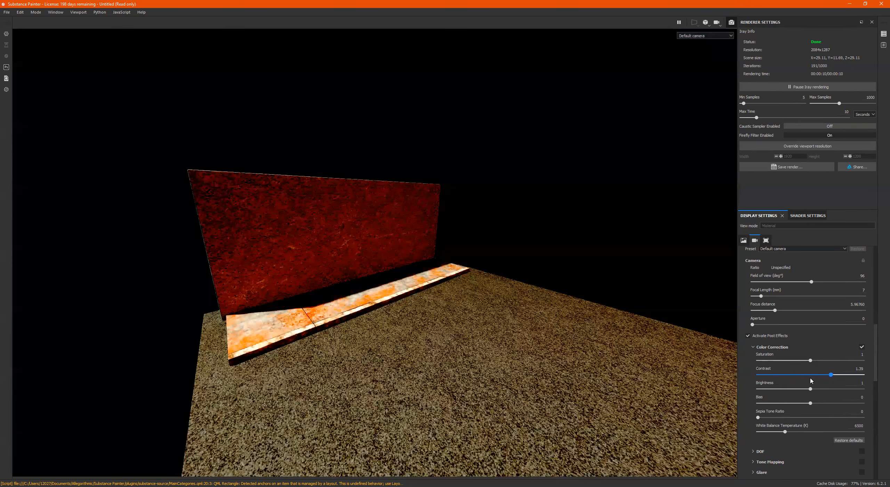
click(861, 373)
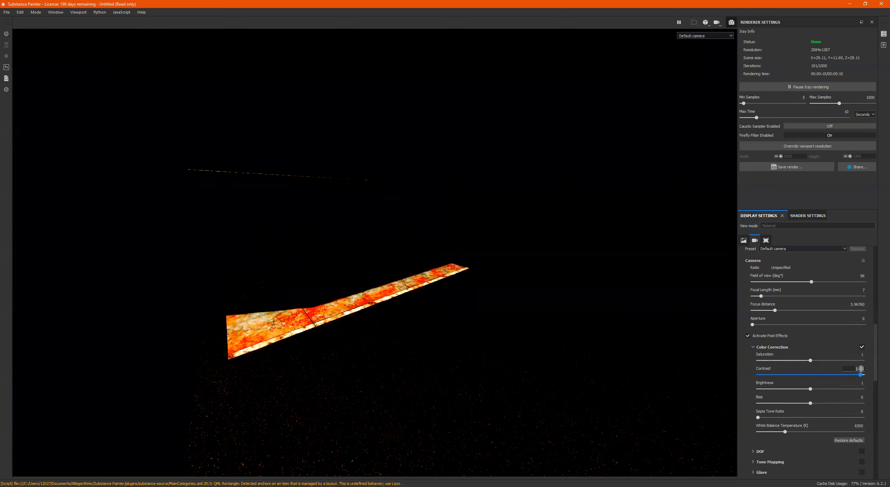
text(1)
key(Return)
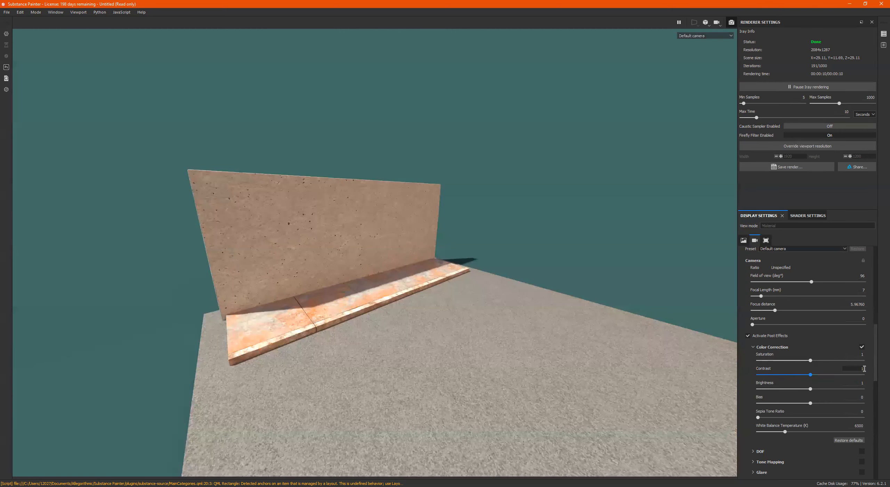
- Try a lower color correction brightness and biases of -0.13 and 1, restoring brightness to 1 and bias to 0
drag(808, 391, 762, 390)
drag(762, 388, 810, 389)
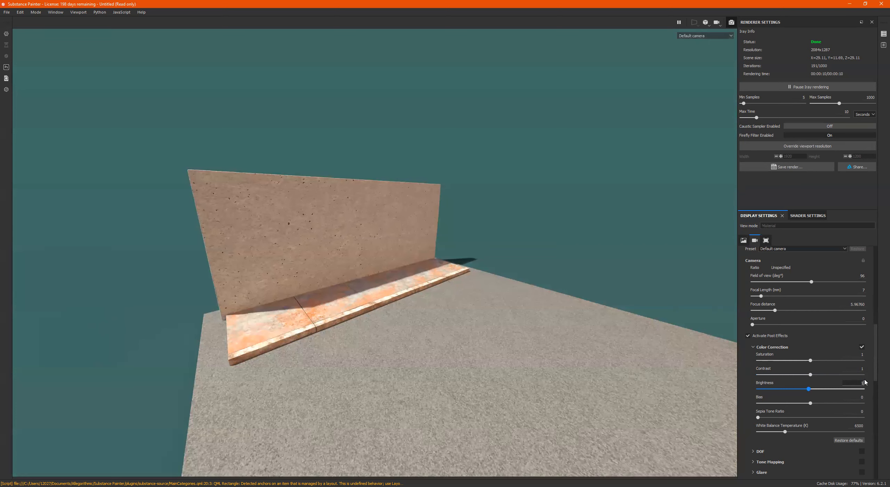
mouse_move(810, 402)
mouse_down()
mouse_move(786, 402)
mouse_move(803, 402)
mouse_up()
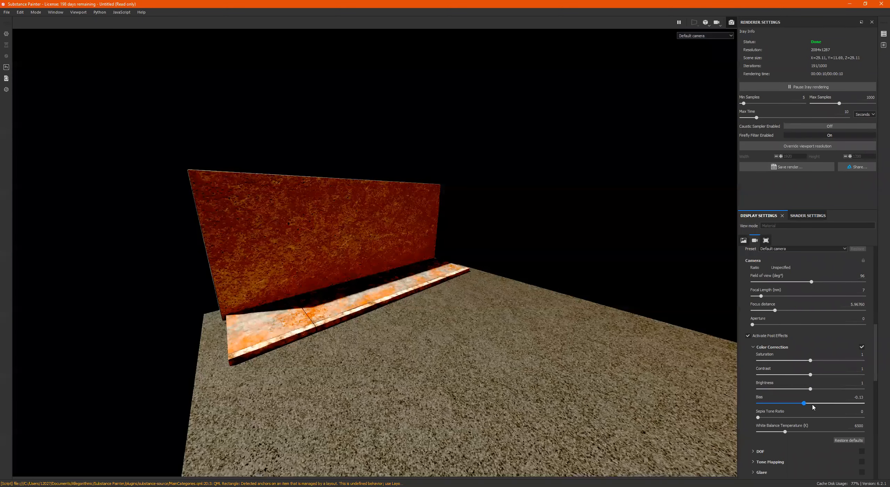
click(813, 403)
text(1)
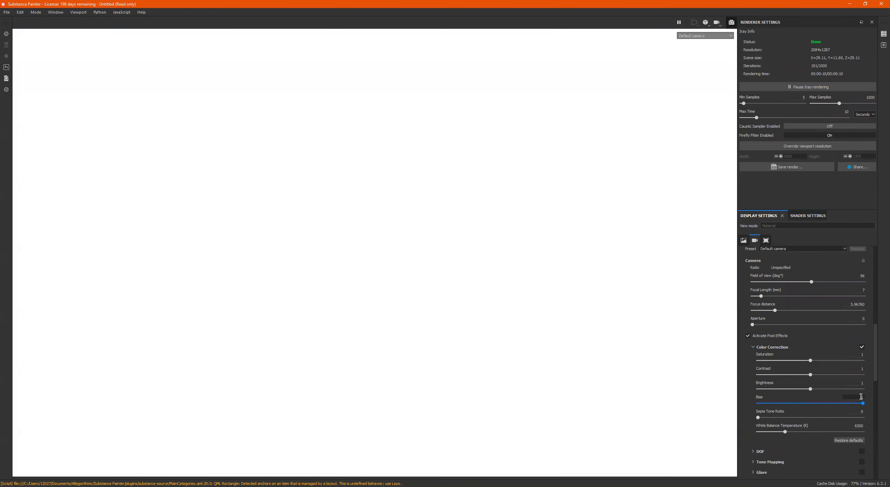
text(0)
key(Return)
- Try raising the color correction sepia tone ratio, and bring it back to 0
drag(759, 417, 702, 440)
drag(838, 441, 810, 446)
drag(724, 444, 759, 444)
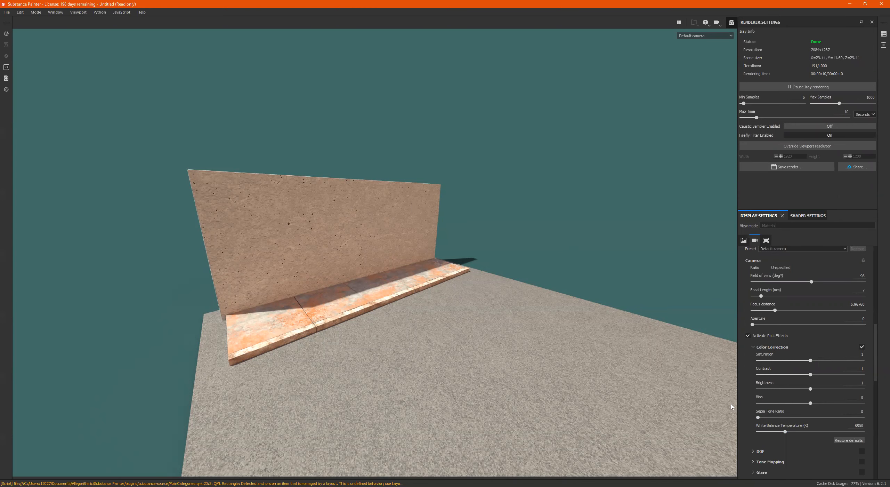
- Compare white balance temperatures of 0, 4167 and 10300 K, and restore the color correction defaults
drag(785, 432, 758, 432)
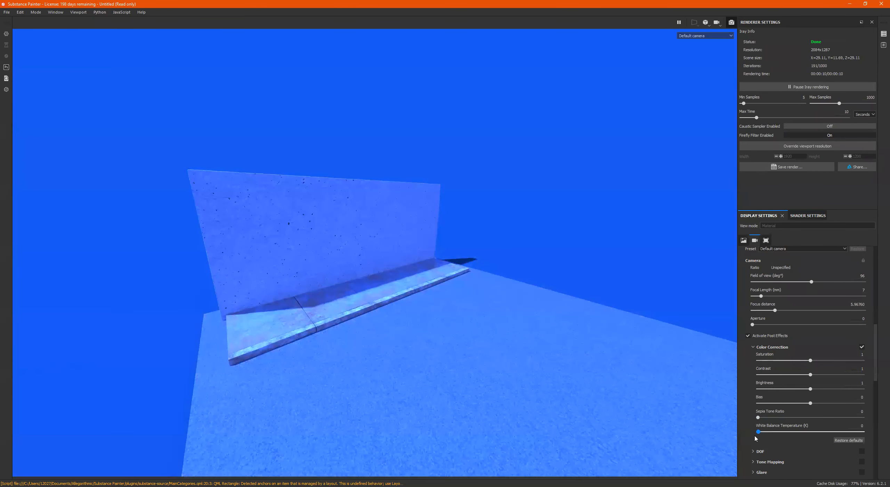
click(764, 432)
click(771, 431)
click(767, 431)
mouse_move(774, 436)
mouse_down()
mouse_move(815, 439)
mouse_move(776, 432)
mouse_up()
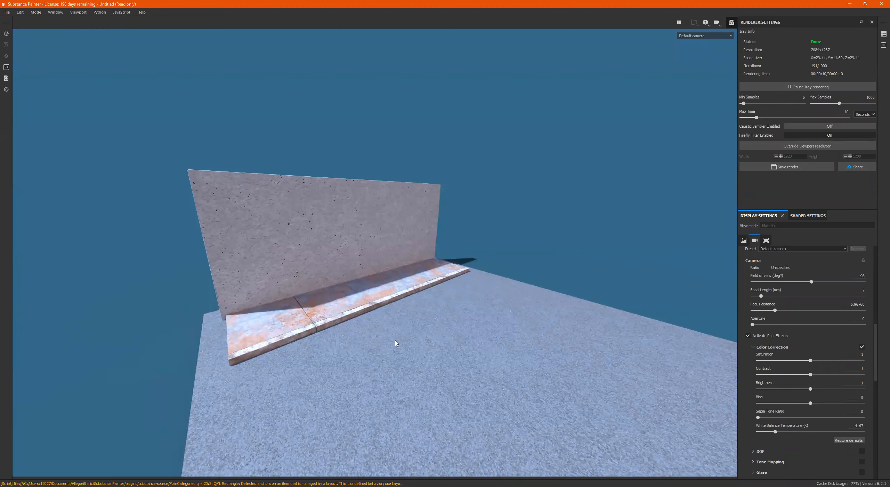
drag(775, 432, 799, 432)
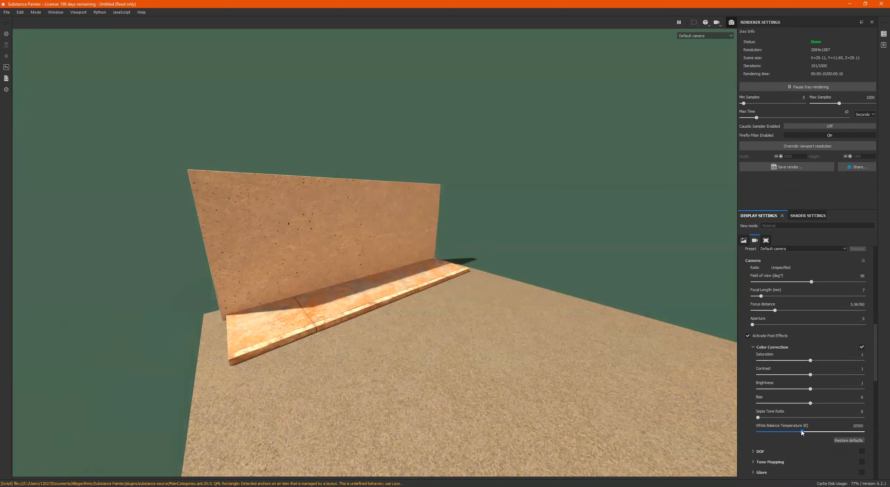
click(845, 440)
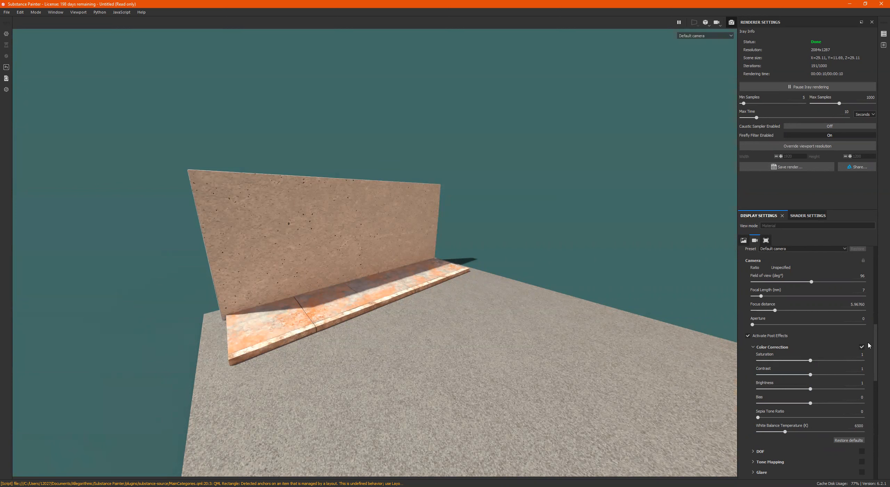
- Collapse and disable Color Correction, and enable the DOF post effect with its details shown
click(852, 347)
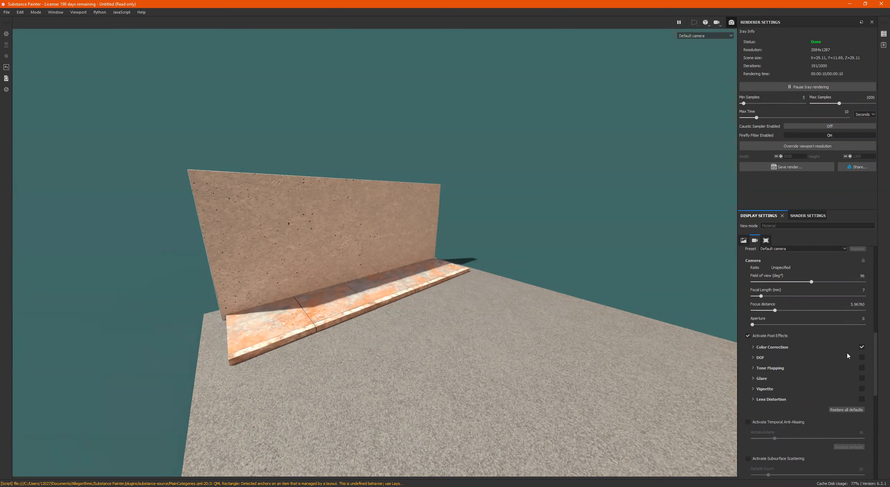
click(861, 347)
click(862, 357)
click(752, 358)
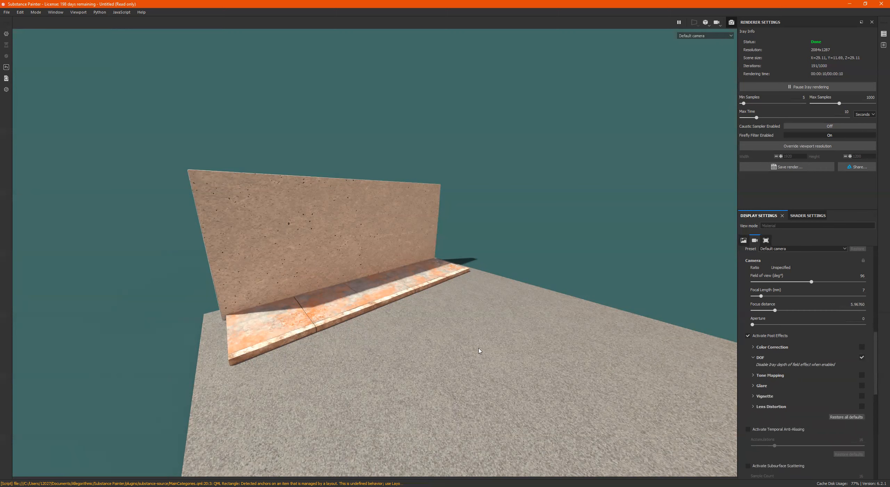
- Focus the camera on several points of the wall and the sidewalk's near end to compare the depth of field
click(389, 231)
click(382, 202)
click(250, 345)
click(248, 210)
- Switch from DOF to Tone Mapping, try an exposure of 1.32, and return the exposure to 1
click(862, 375)
click(753, 375)
click(801, 388)
drag(802, 388, 838, 389)
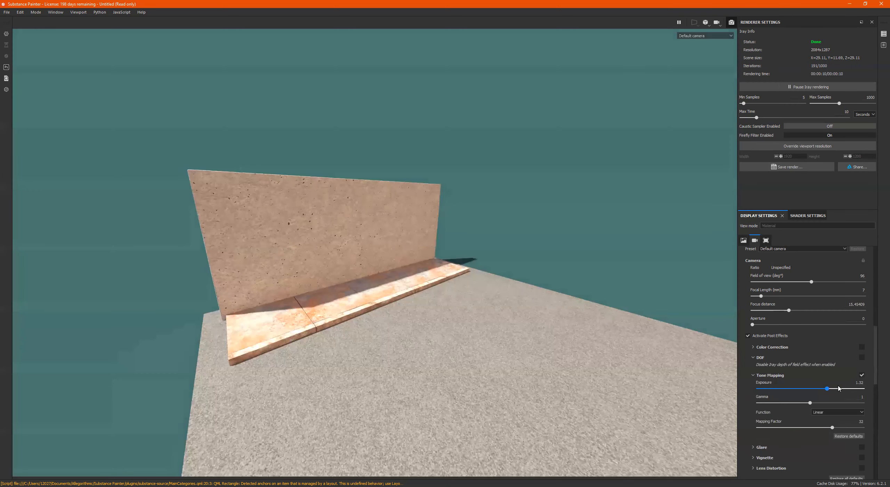
click(810, 389)
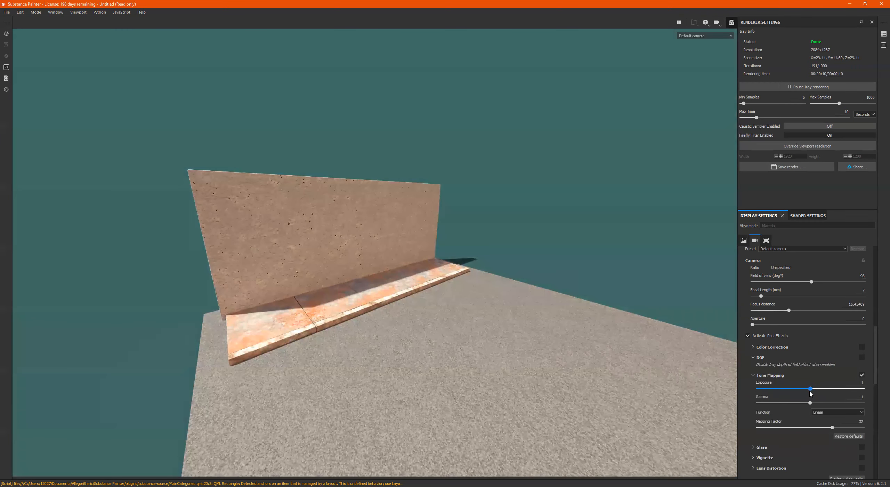
- Try a tone mapping gamma of 0.9, and restore the gamma to 1
drag(811, 402, 789, 405)
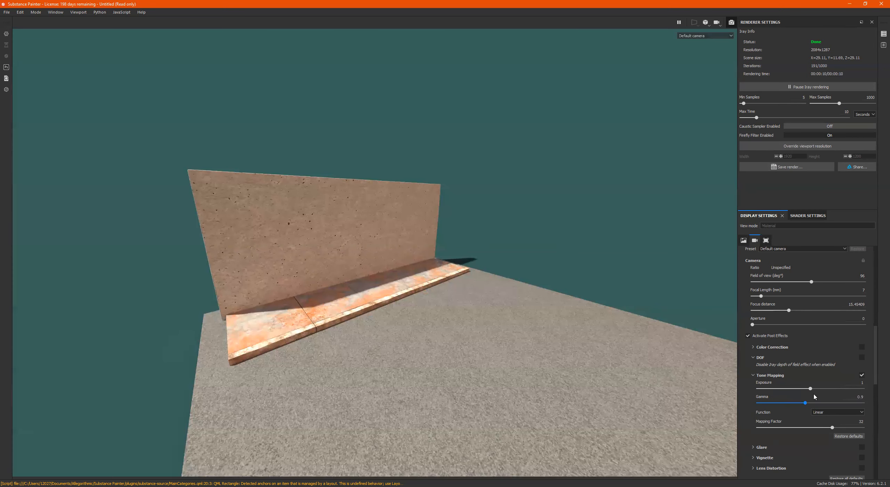
drag(807, 407, 809, 405)
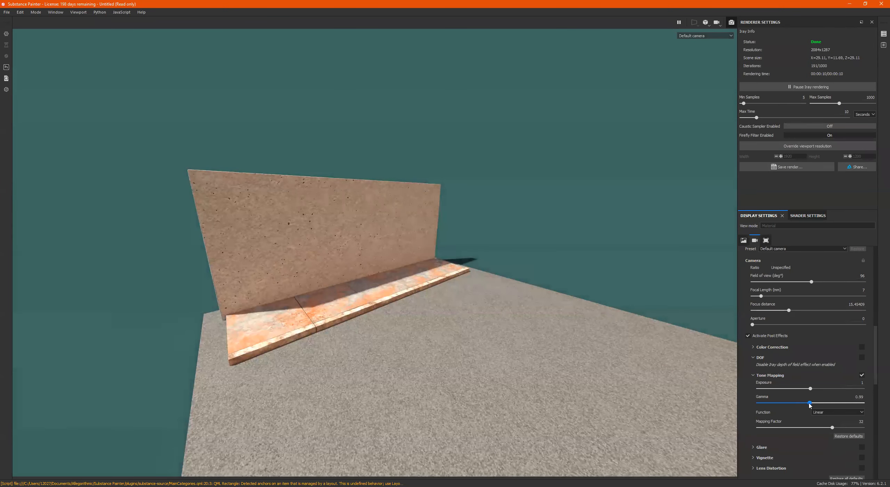
click(860, 396)
text(1)
key(Return)
- Compare the available tone mapping functions, including Reinhard and Auto, and return the function to Linear
click(830, 433)
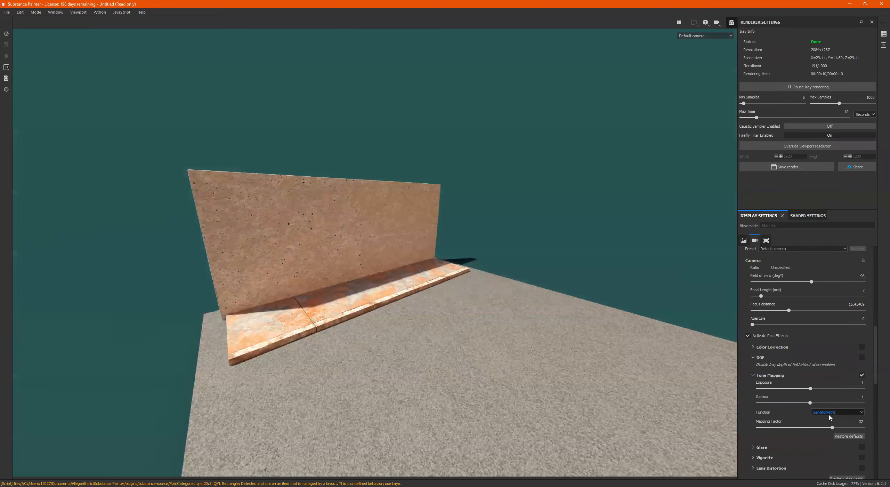
click(834, 411)
click(825, 430)
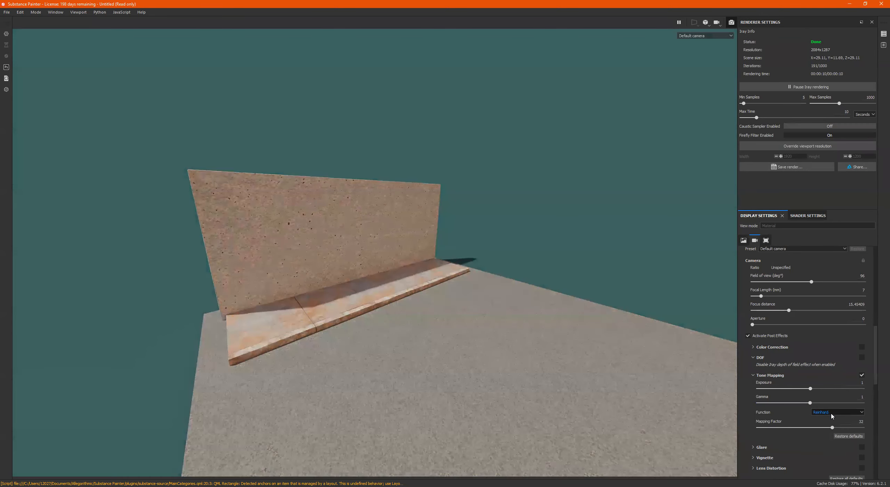
click(834, 412)
click(827, 452)
key(Up)
key(Up)
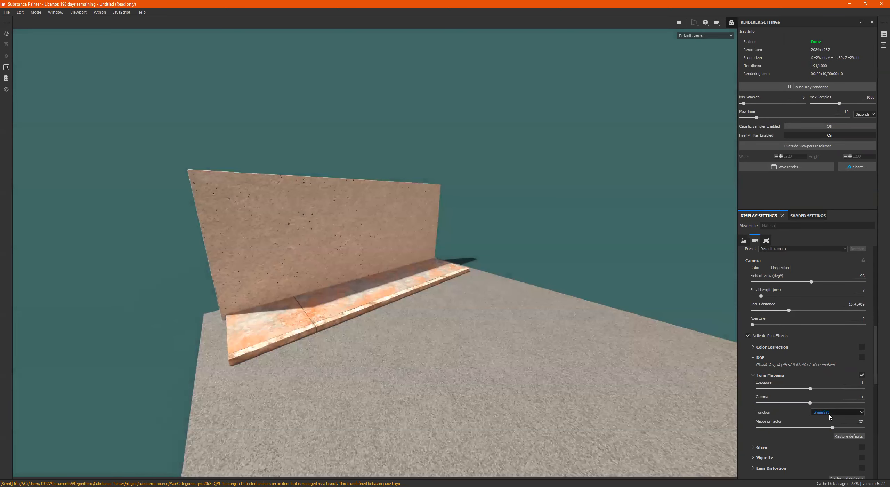
key(Up)
key(Up)
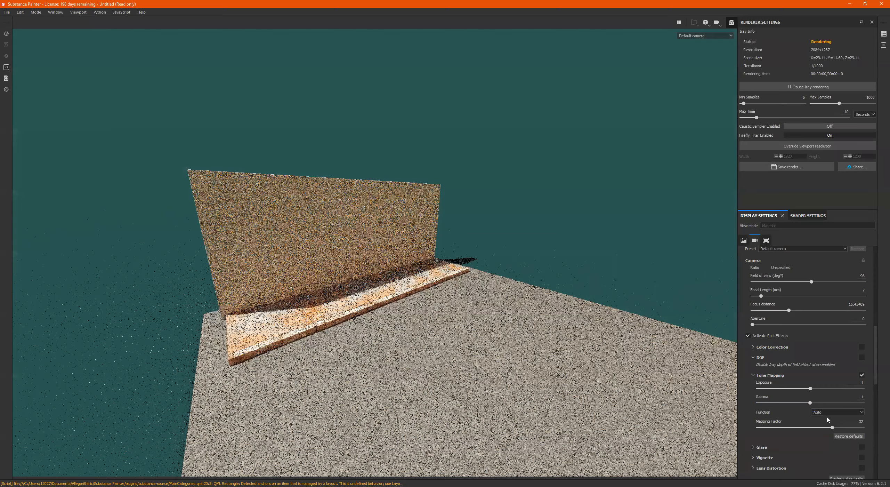
scroll(828, 410, down, 2)
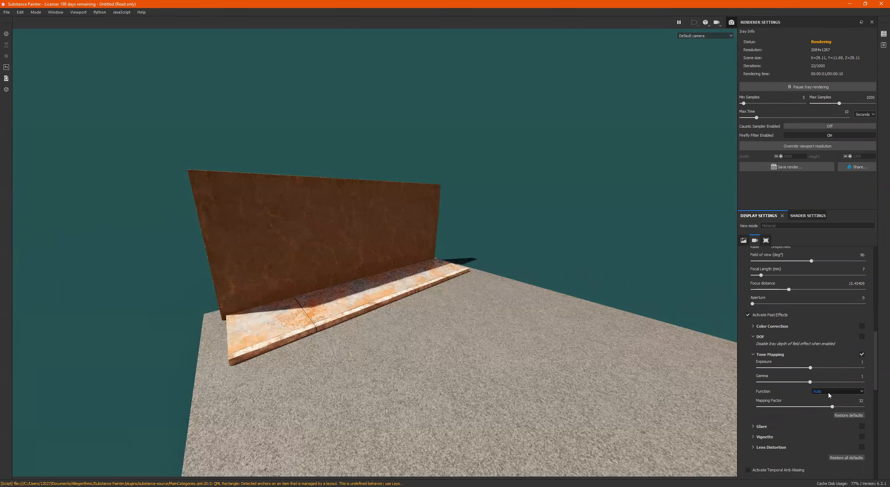
key(Down)
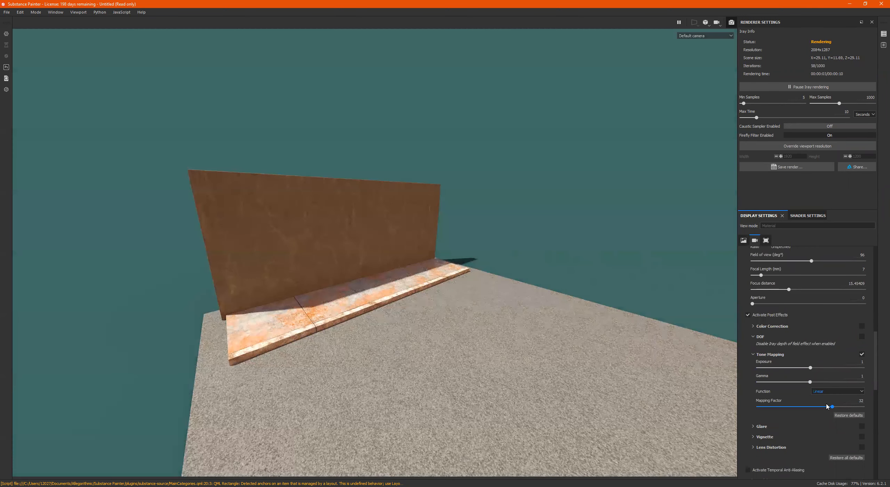
- Try lower tone mapping factors, including 1, and restore the tone mapping defaults
mouse_move(831, 406)
mouse_down()
mouse_move(747, 408)
mouse_move(879, 406)
mouse_move(751, 407)
mouse_move(876, 407)
mouse_move(763, 411)
mouse_move(828, 408)
mouse_move(816, 407)
mouse_up()
click(861, 401)
key(BackSpace)
key(BackSpace)
key(BackSpace)
key(BackSpace)
key(BackSpace)
text(1)
key(Return)
click(857, 415)
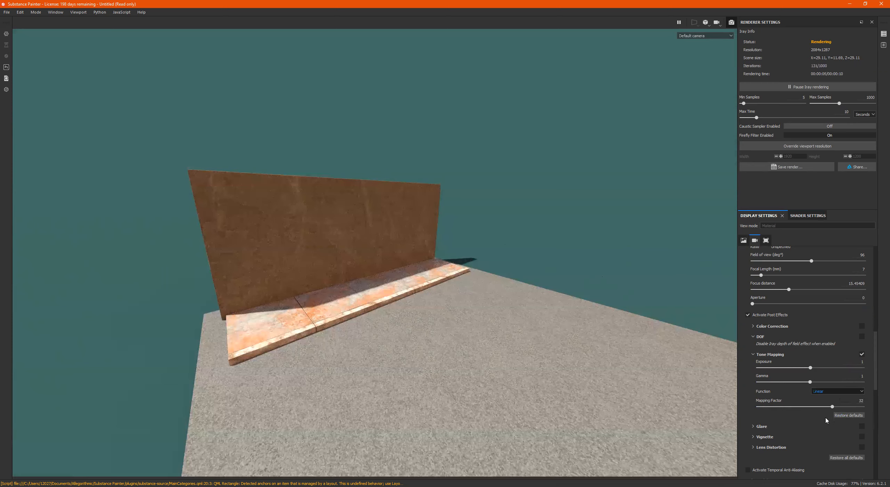
click(822, 427)
click(847, 416)
mouse_move(834, 407)
mouse_down()
mouse_move(768, 411)
mouse_move(879, 408)
mouse_move(791, 410)
mouse_move(831, 409)
mouse_up()
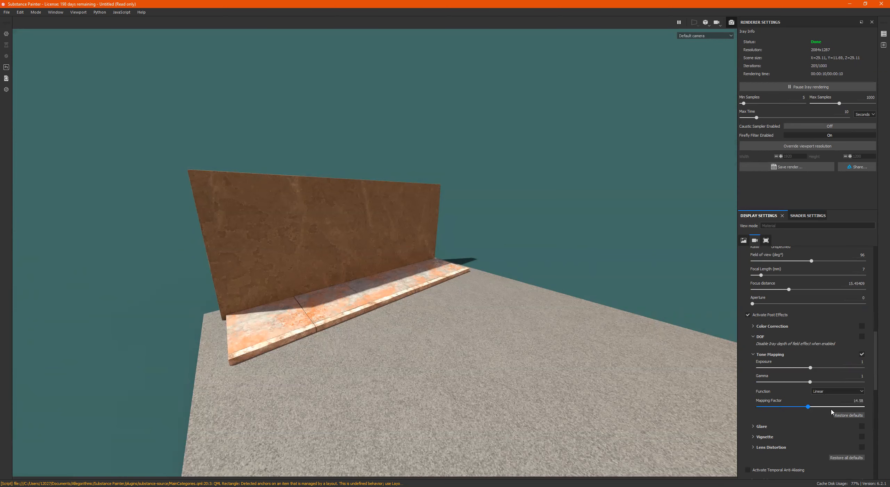
click(848, 415)
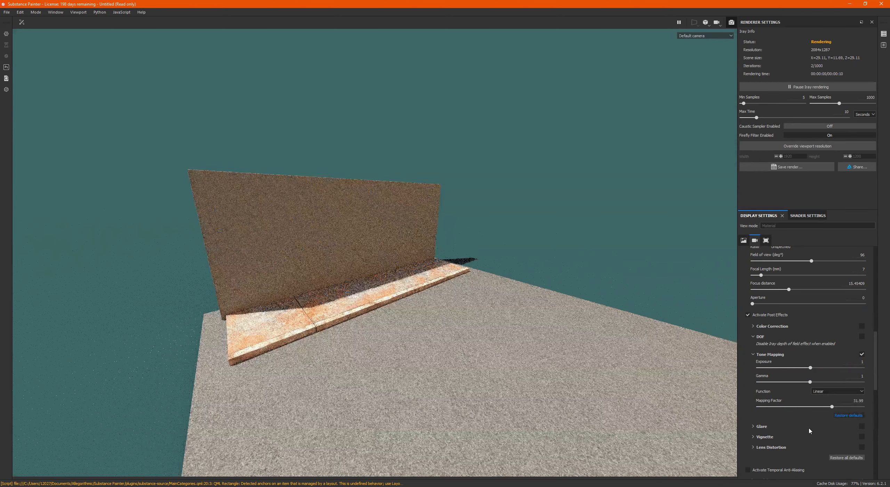
- Disable and collapse Tone Mapping, and enable the Glare effect with its settings shown
click(861, 353)
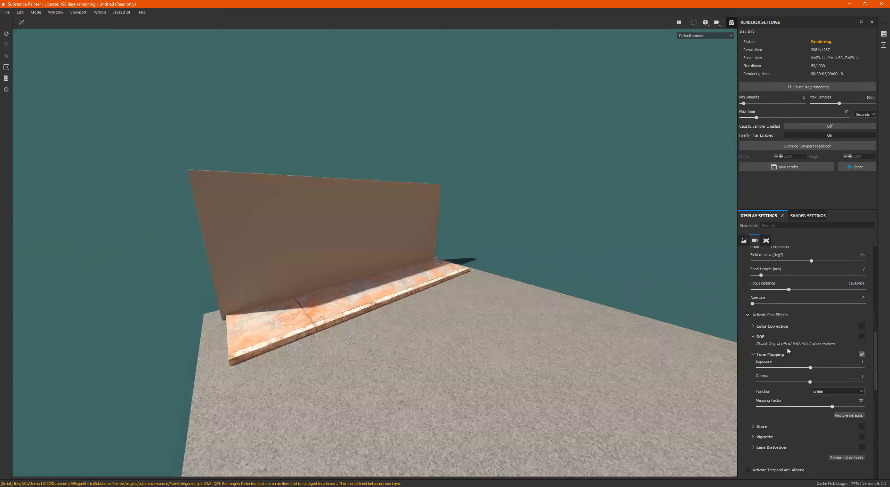
click(753, 355)
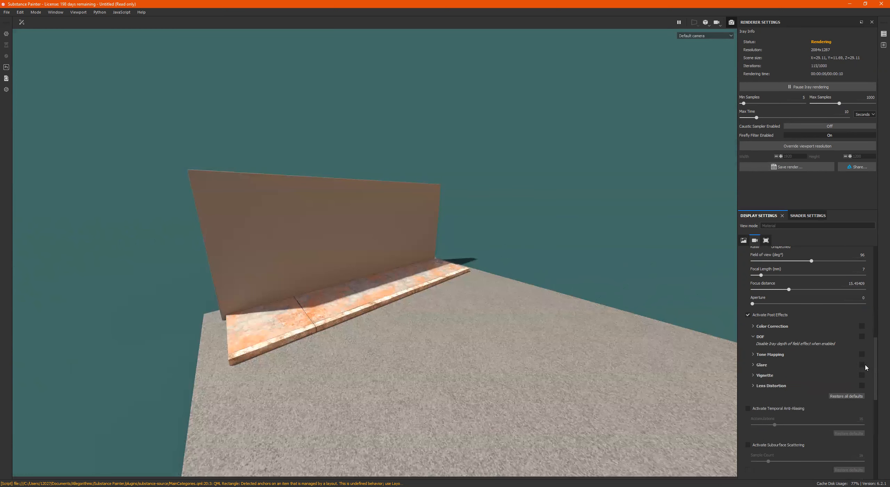
click(752, 364)
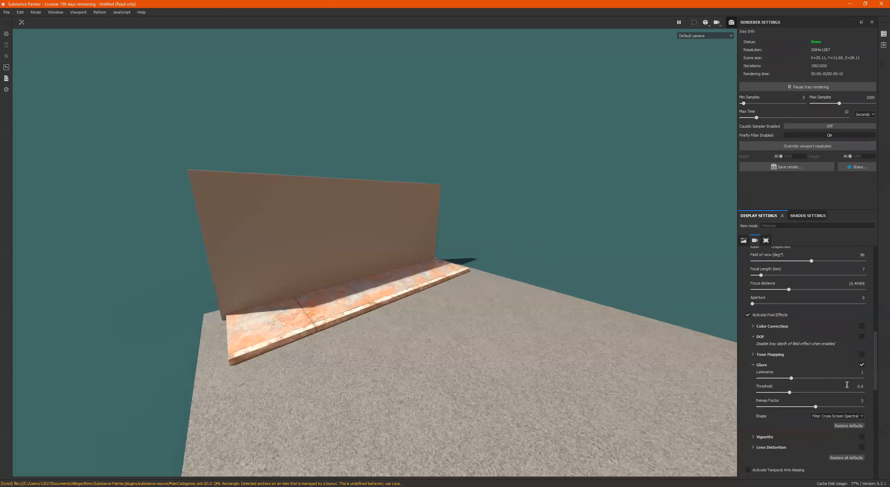
- Focus the camera on the sidewalk's far end, and set the glare luminance to 10 with a threshold of 0.8
click(363, 308)
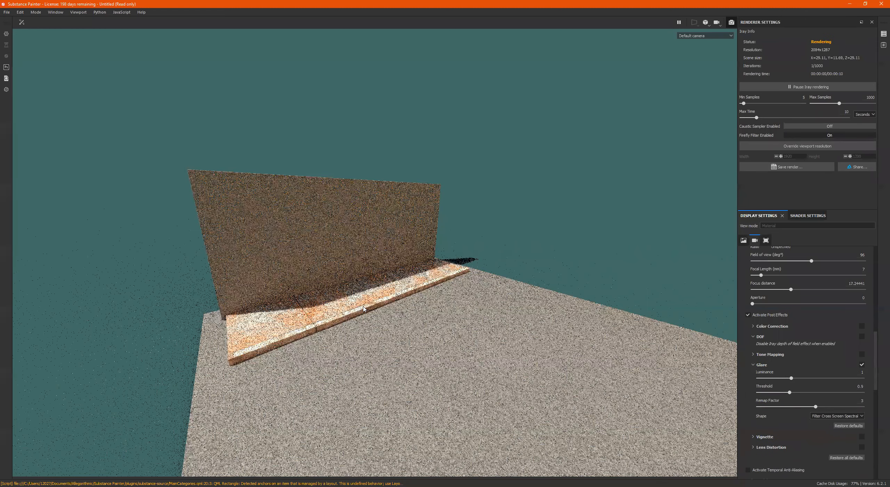
ctrl+middle_click(460, 266)
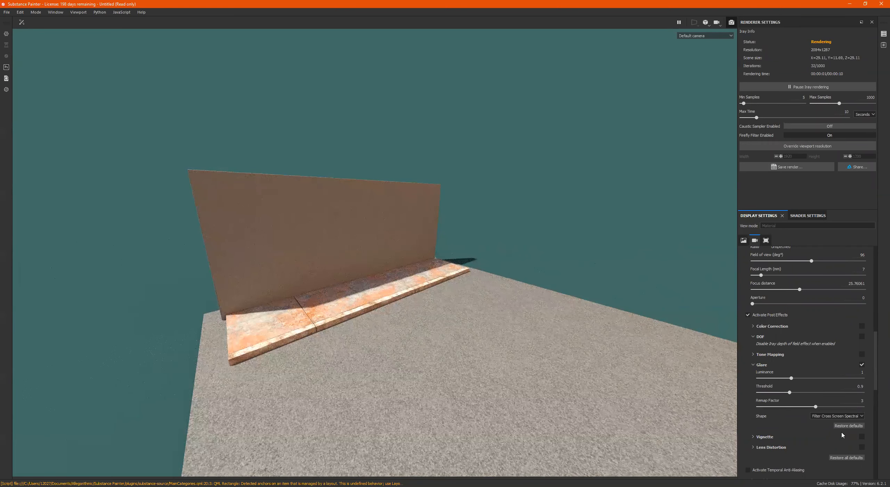
drag(789, 392, 839, 379)
click(826, 393)
click(807, 378)
drag(813, 378, 865, 377)
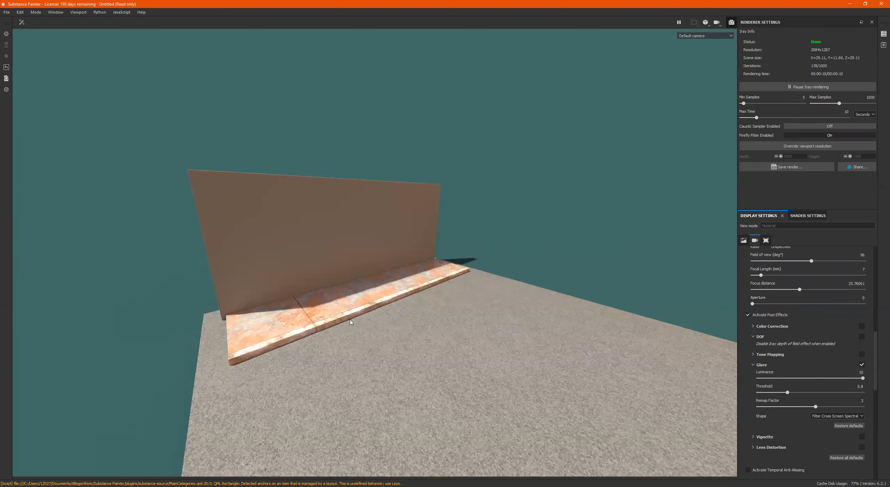
- Try a glare threshold of 10 up close on the sidewalk, and lower the threshold to 0.59
alt+right_drag(440, 298, 649, 280)
alt+right_drag(340, 309, 367, 310)
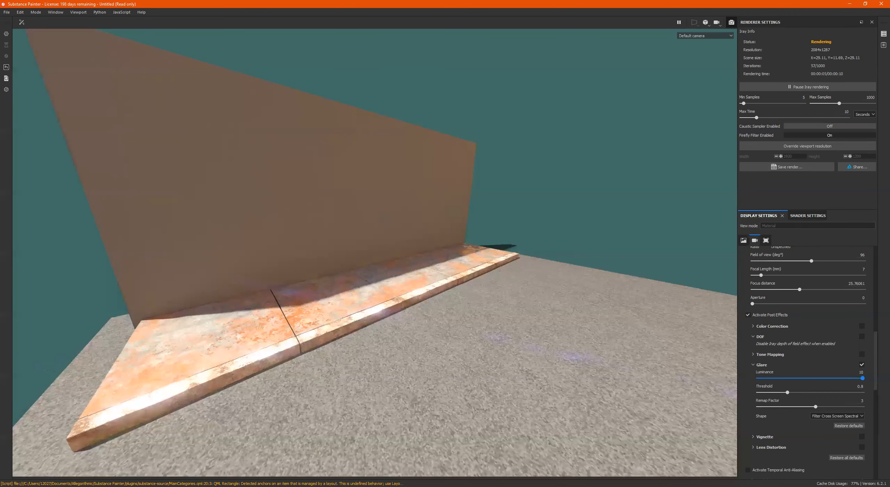
drag(824, 378, 880, 381)
drag(862, 378, 880, 396)
drag(813, 378, 880, 378)
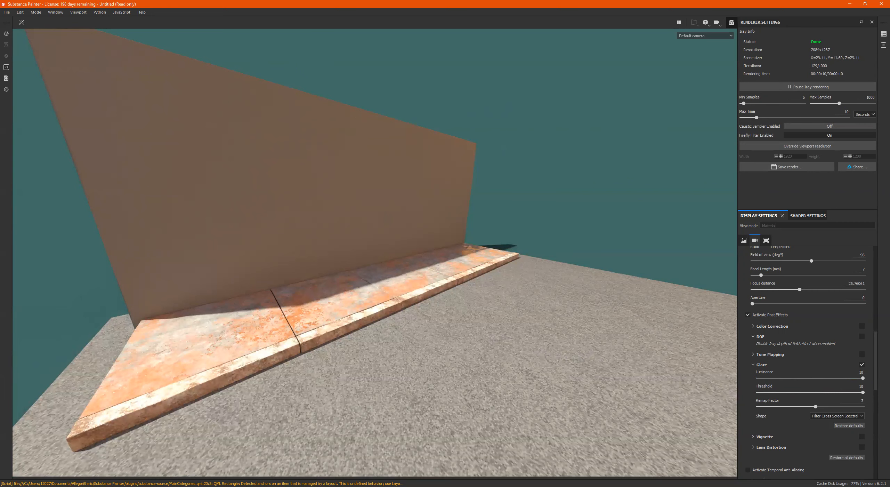
drag(792, 391, 783, 399)
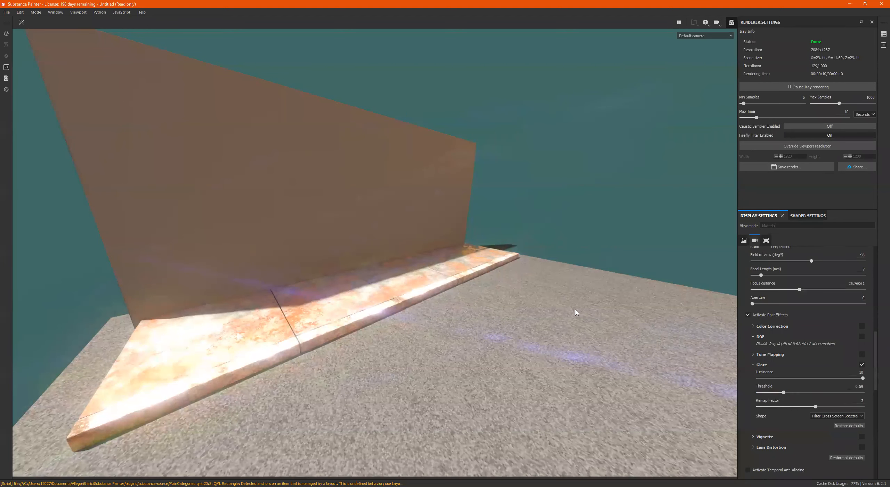
- Refocus the camera from the wall's far corner along the sidewalk to its near end
ctrl+shift+click(466, 162)
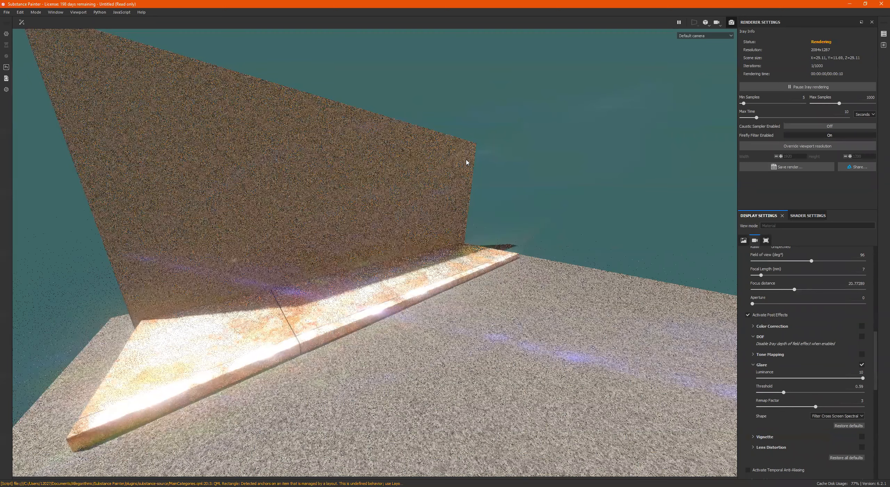
ctrl+shift+click(515, 259)
ctrl+middle_click(407, 292)
ctrl+middle_click(193, 388)
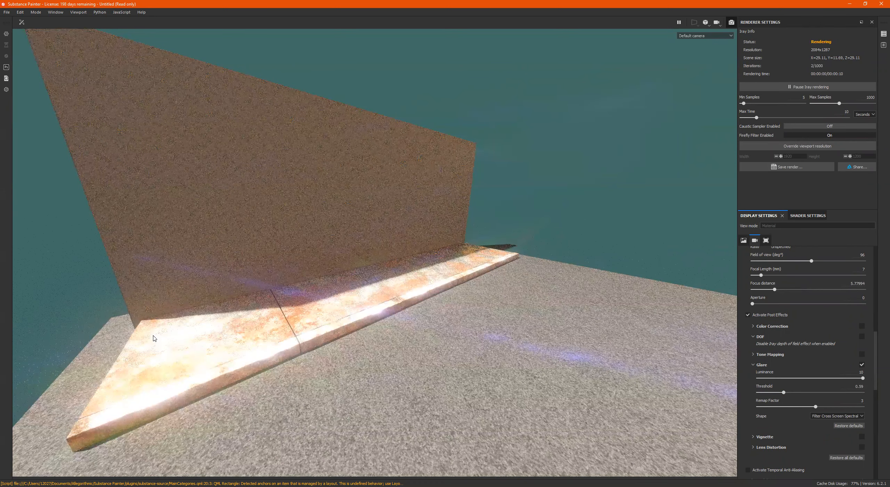
- Set the glare remap factor to 2.92 and the glare shape to Bloom
mouse_move(816, 411)
mouse_down()
mouse_move(763, 409)
mouse_move(879, 402)
mouse_move(774, 397)
mouse_move(880, 397)
mouse_move(770, 395)
mouse_move(815, 395)
mouse_up()
click(833, 420)
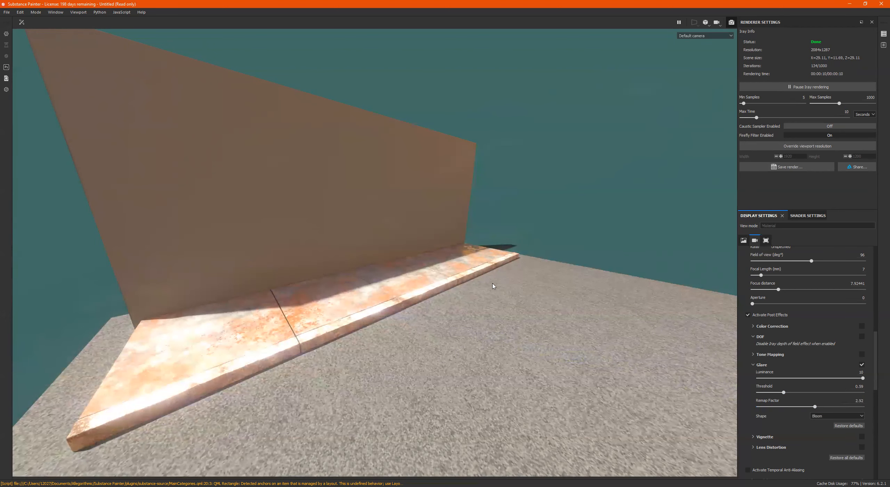
- Refocus the camera along the sidewalk's far end, and set the glare remap factor to 0.8
ctrl+middle_click(474, 271)
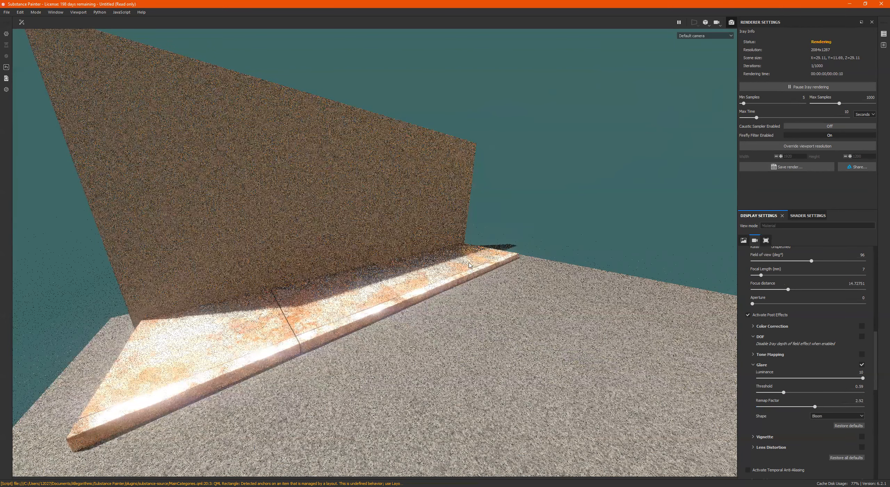
ctrl+middle_click(452, 258)
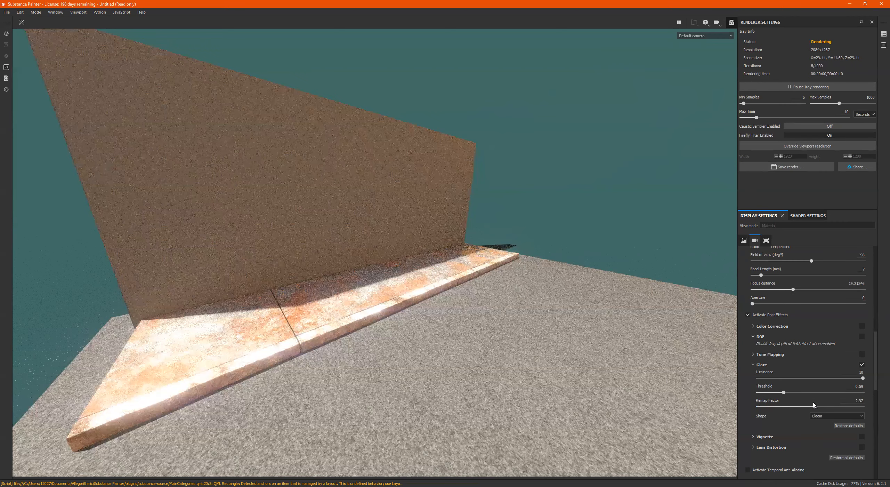
drag(796, 408, 880, 411)
drag(796, 417, 788, 416)
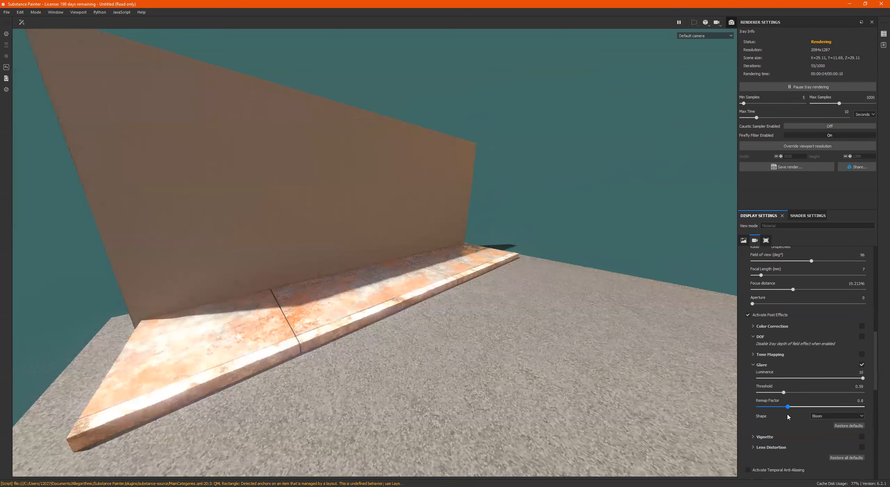
- Change the glare shape to Cheap Lens, try a remap factor of 10, and settle on 4.03
click(836, 415)
click(830, 433)
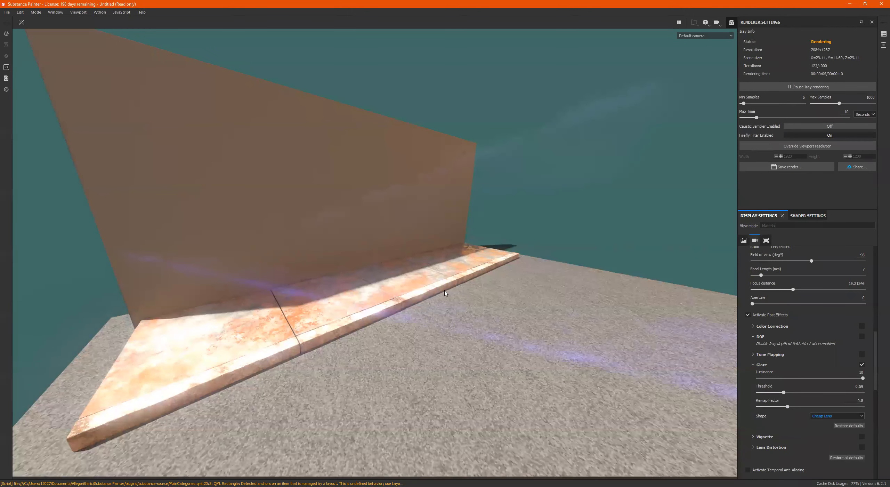
mouse_move(787, 406)
mouse_down()
mouse_move(875, 405)
mouse_move(774, 406)
mouse_move(866, 406)
mouse_up()
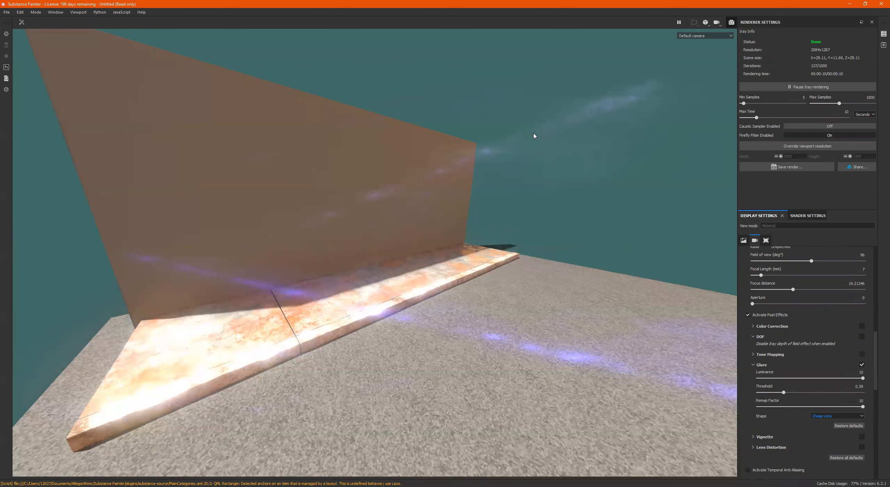
mouse_move(862, 406)
mouse_down()
mouse_move(759, 401)
mouse_move(871, 400)
mouse_move(803, 408)
mouse_move(824, 409)
mouse_up()
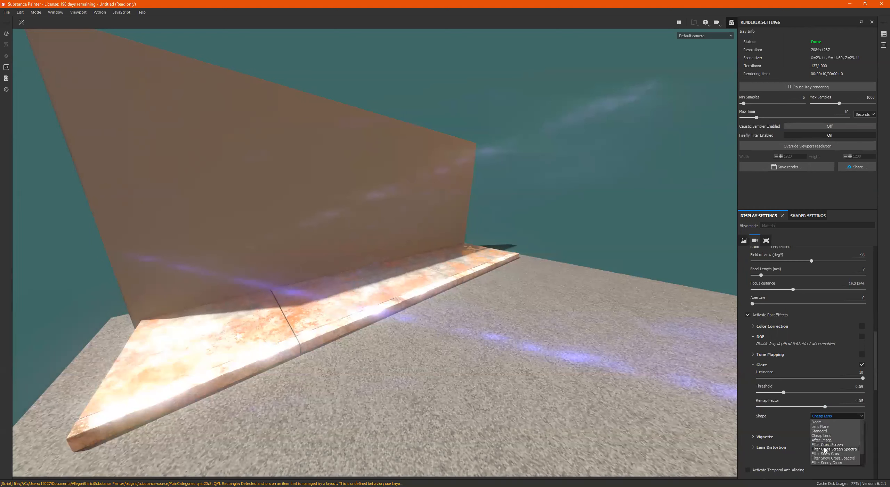
- Try the Filter Cross Screen Spectral glare shape with a remap factor of 0.75, refocusing on the sidewalk's far part and the ground
click(825, 449)
drag(812, 409, 786, 407)
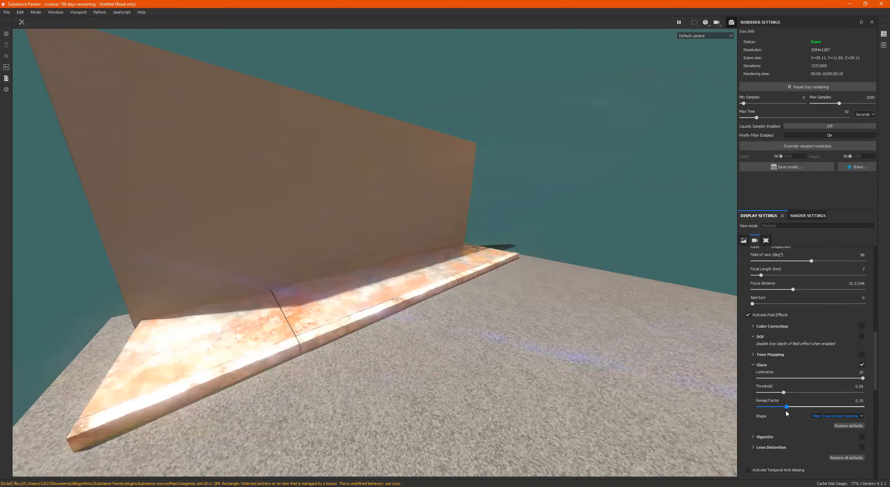
click(451, 262)
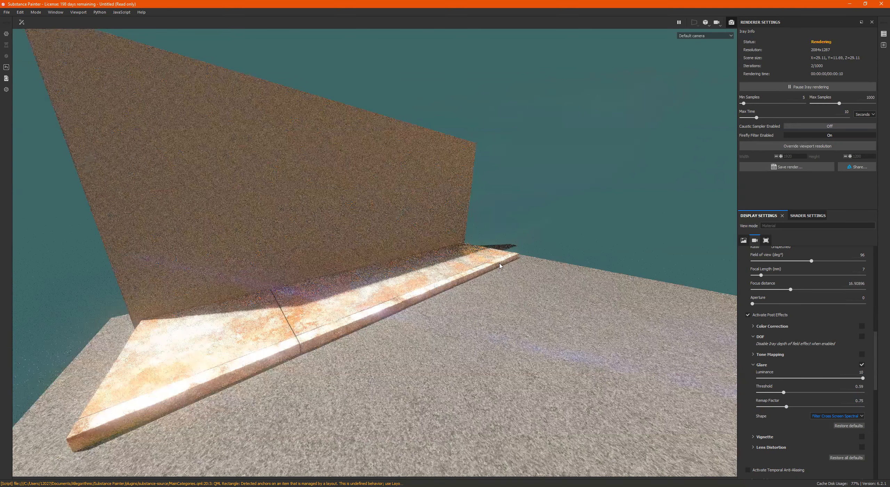
click(420, 315)
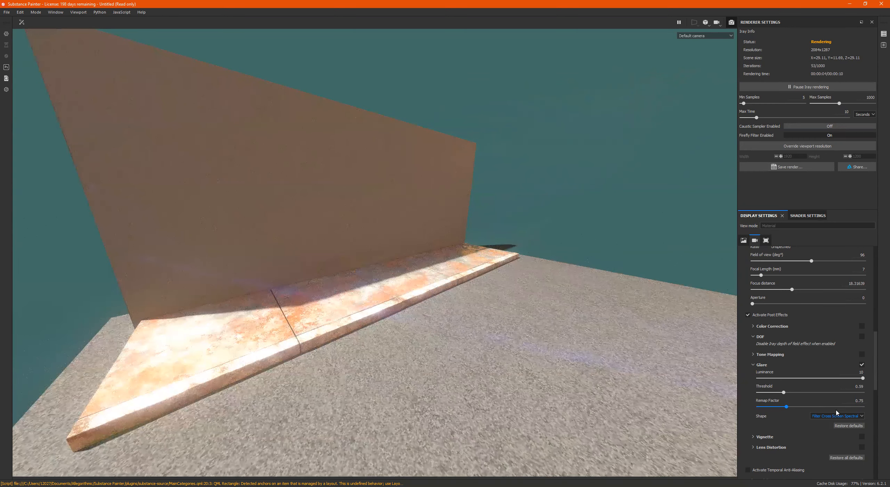
- Set the glare shape to Horizontal Streak, and refocus the camera on the sidewalk's far end
click(827, 459)
click(406, 270)
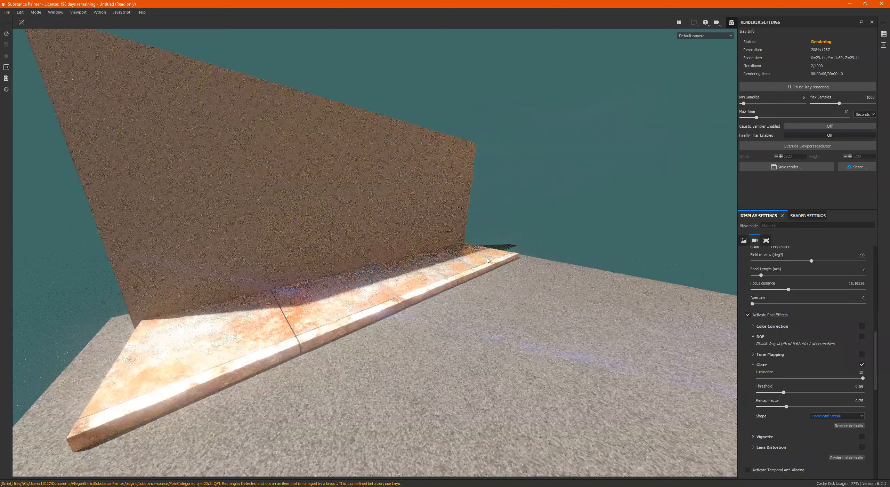
click(498, 257)
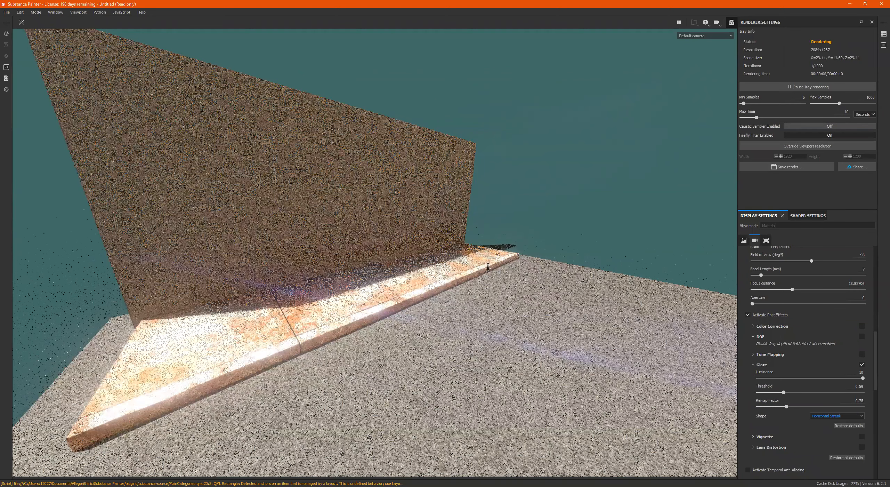
scroll(519, 257, down, 2)
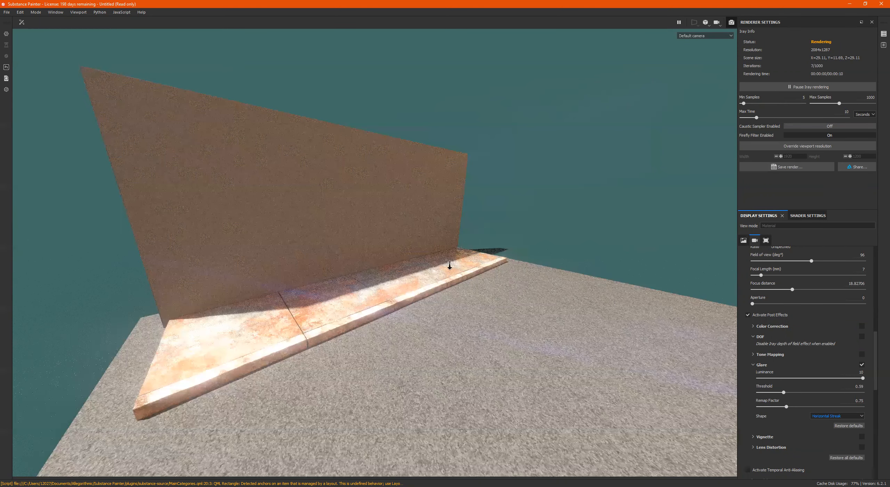
- Compare the render with and without Glare, leave the effect off, and restore its default settings
click(861, 364)
click(862, 365)
click(861, 365)
click(861, 364)
click(862, 364)
click(862, 365)
click(862, 365)
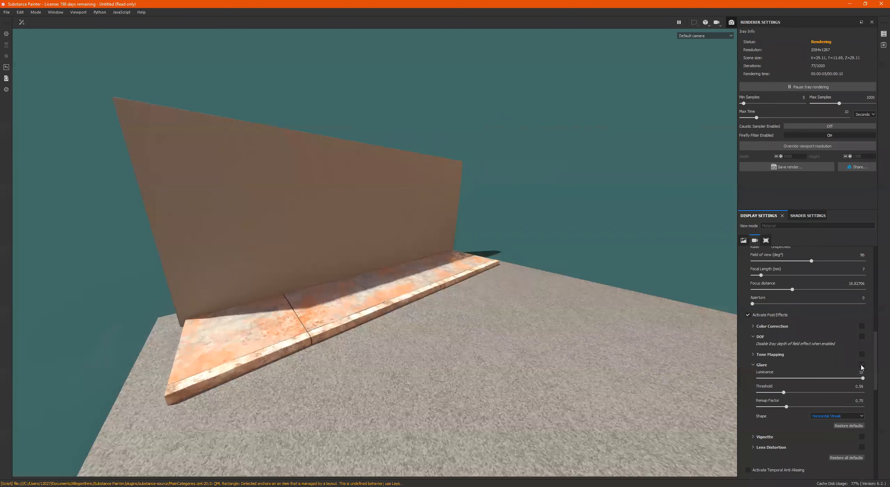
click(848, 426)
click(753, 364)
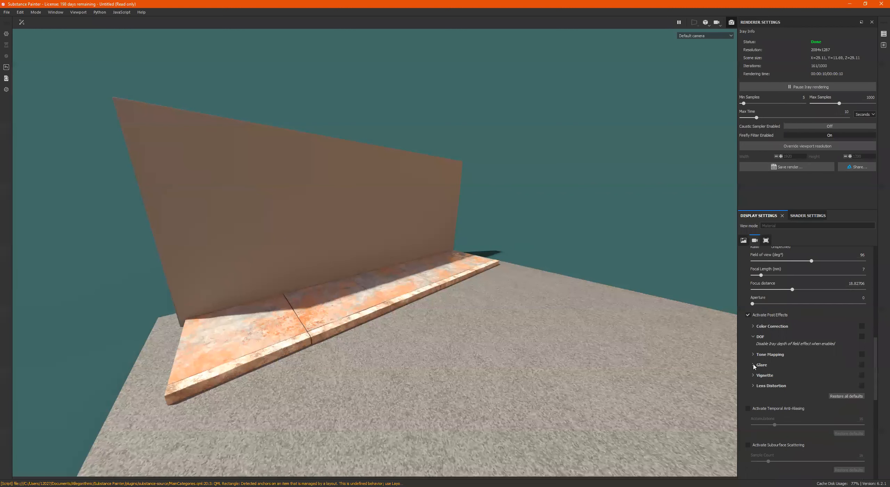
- Enable the Vignette effect, and view the scene through the Street_Cam_01 camera
click(753, 375)
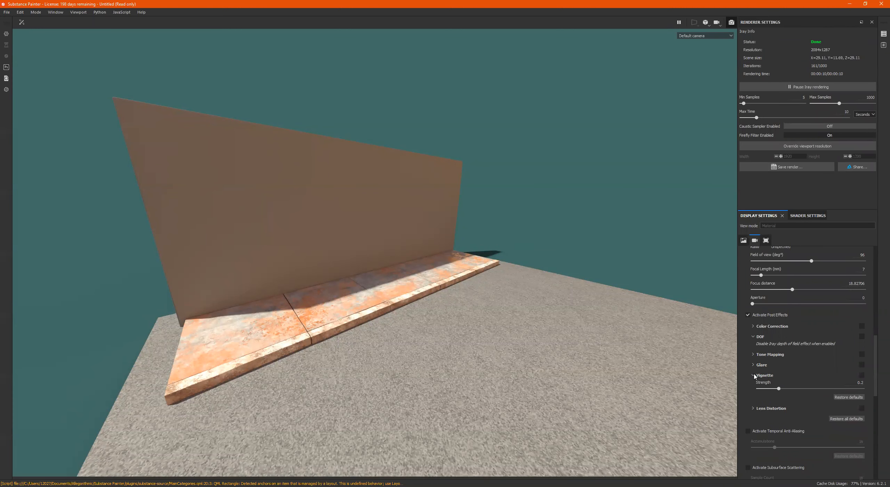
click(861, 374)
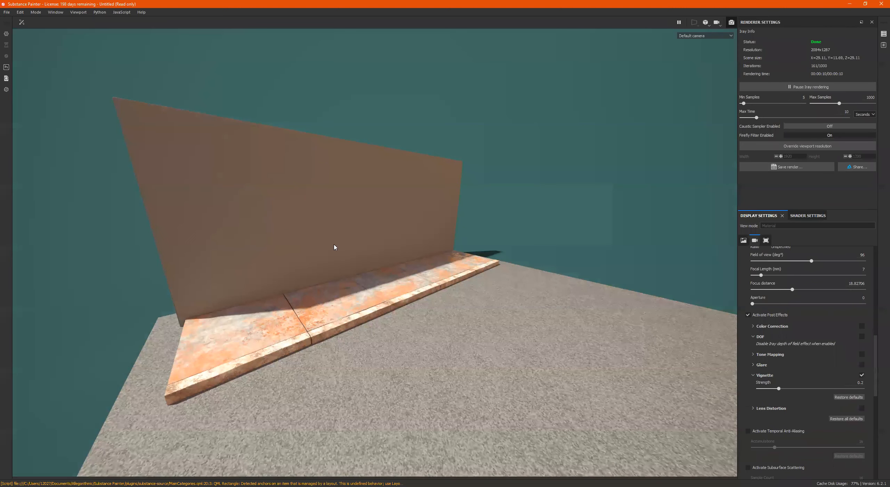
alt+right_drag(339, 251, 342, 247)
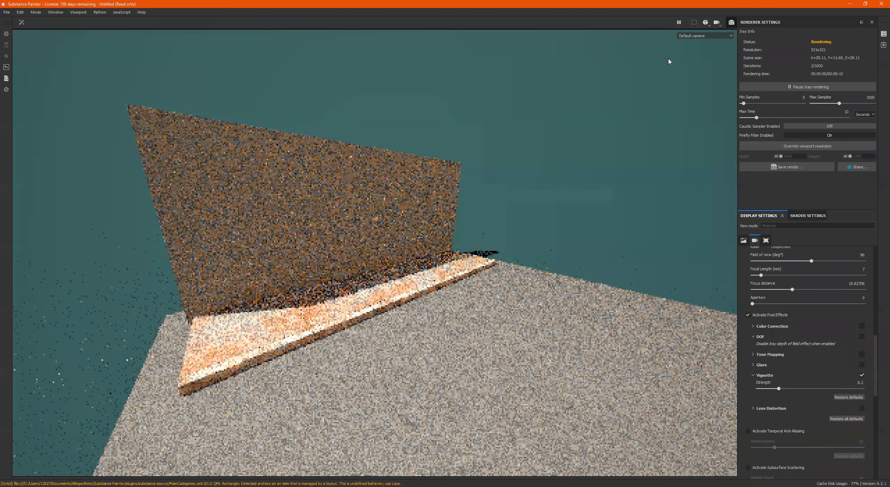
click(695, 36)
click(695, 46)
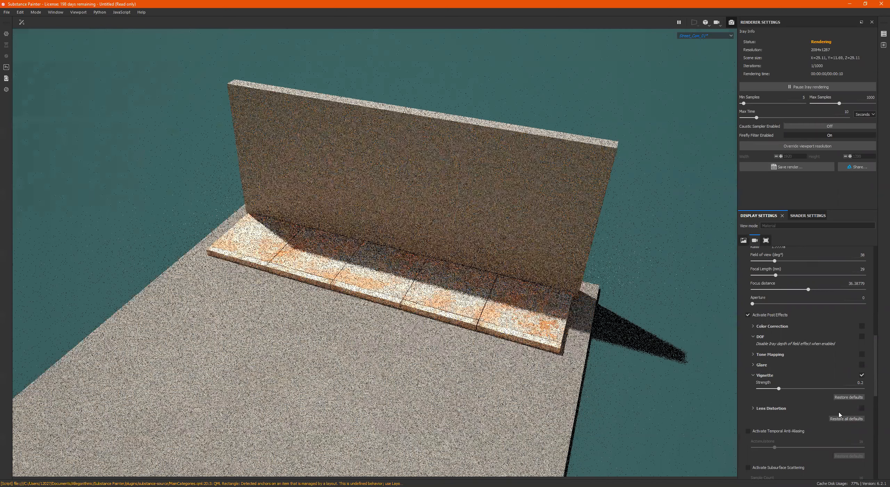
- Try vignette strengths up to 1, including an entered value of 5, and restore the default strength
drag(778, 388, 777, 389)
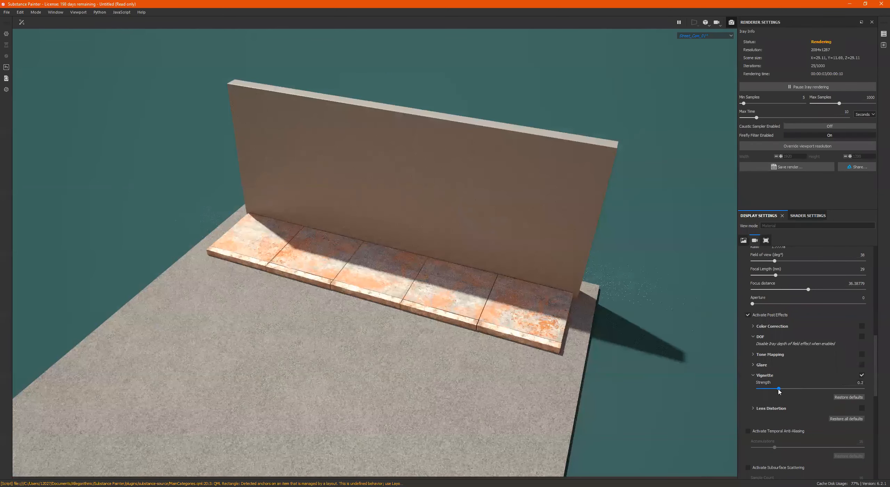
click(858, 388)
drag(858, 388, 879, 388)
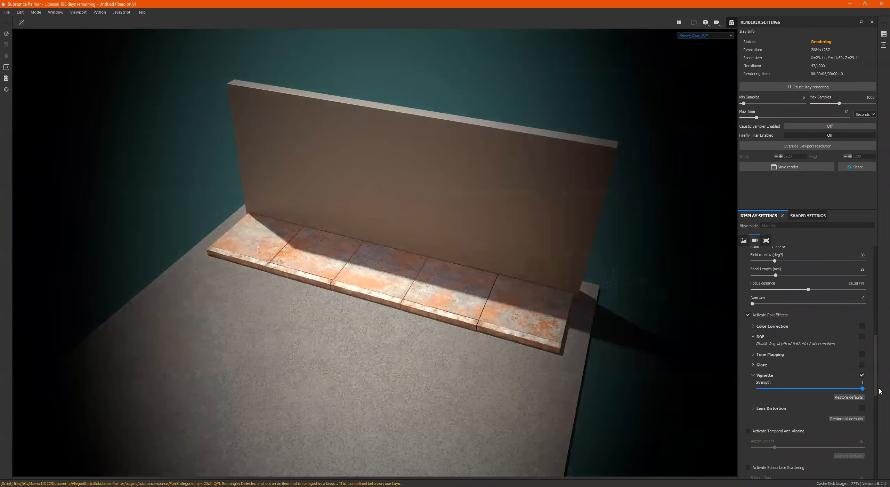
click(862, 382)
text(5)
key(Return)
mouse_move(862, 388)
mouse_down()
mouse_move(796, 388)
mouse_move(880, 400)
mouse_up()
drag(861, 389, 743, 397)
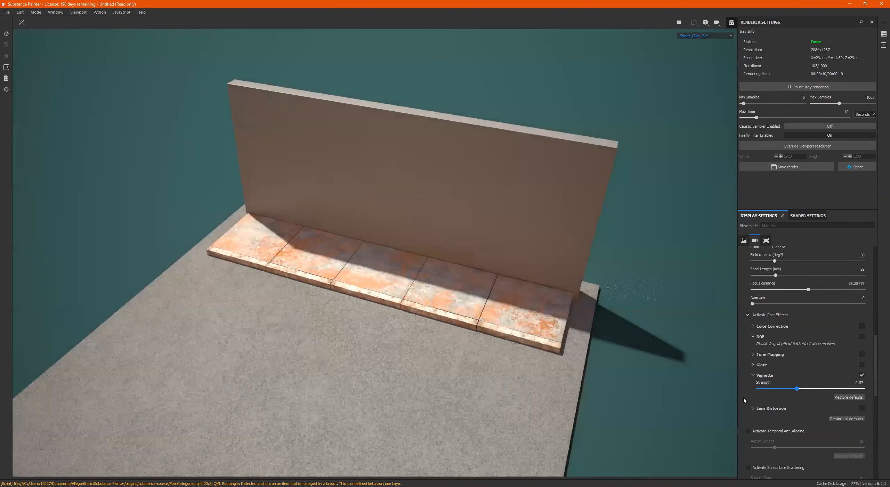
click(848, 397)
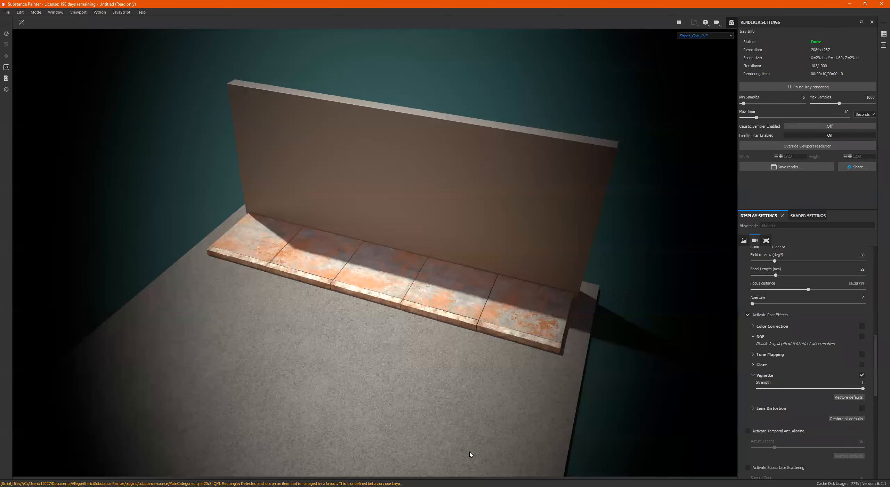
- Sweep the vignette strength down and up once more, restore its default, and turn the effect off
drag(841, 389, 760, 391)
drag(758, 388, 853, 388)
click(848, 397)
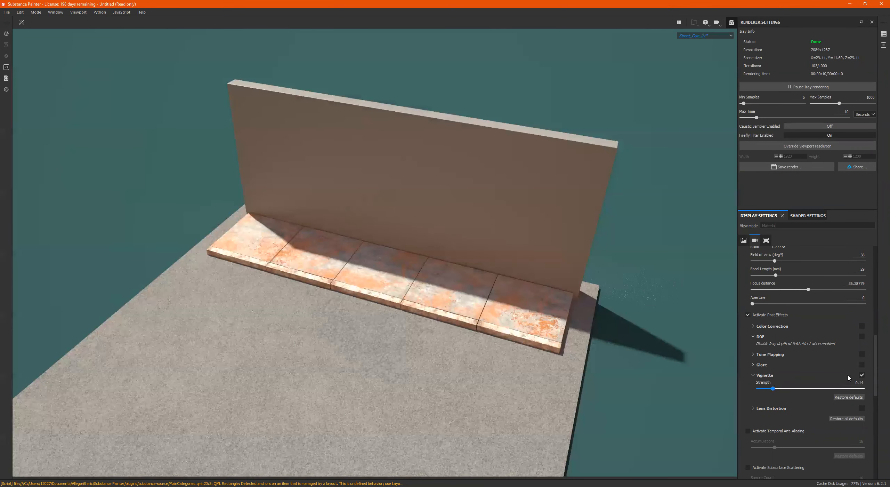
click(848, 396)
- Enable Lens Distortion, and try a power of 0.0001 with the FOV at its maximum
click(753, 408)
click(861, 409)
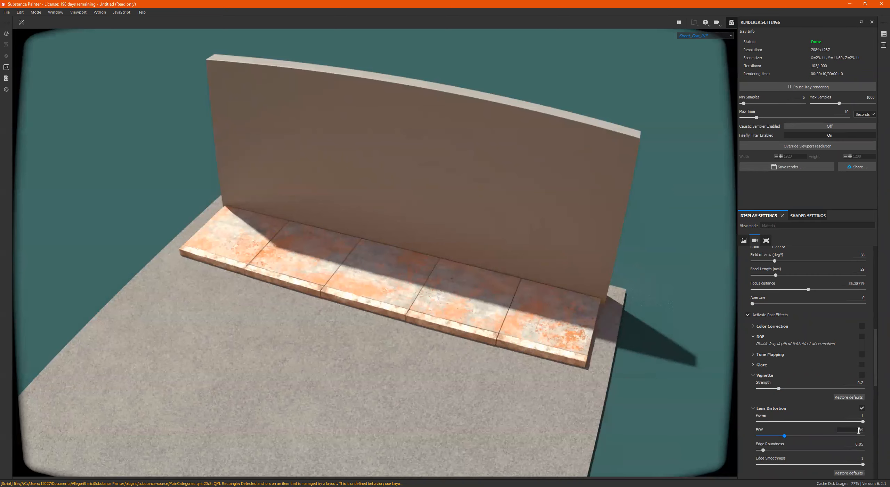
drag(863, 422, 700, 438)
drag(774, 436, 863, 437)
drag(807, 439, 870, 437)
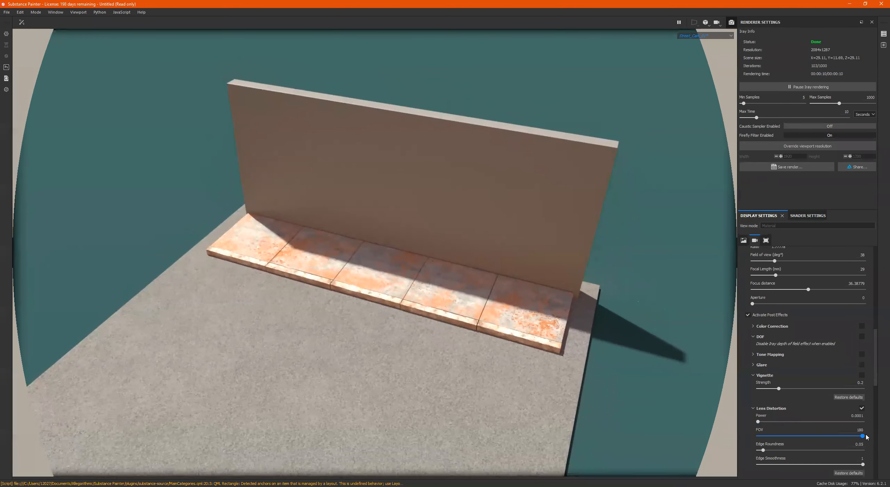
- Set the lens distortion power to 0.11, the FOV to 37.2 and the edge roundness to 0.52
click(779, 421)
drag(779, 422, 760, 426)
drag(858, 436, 777, 422)
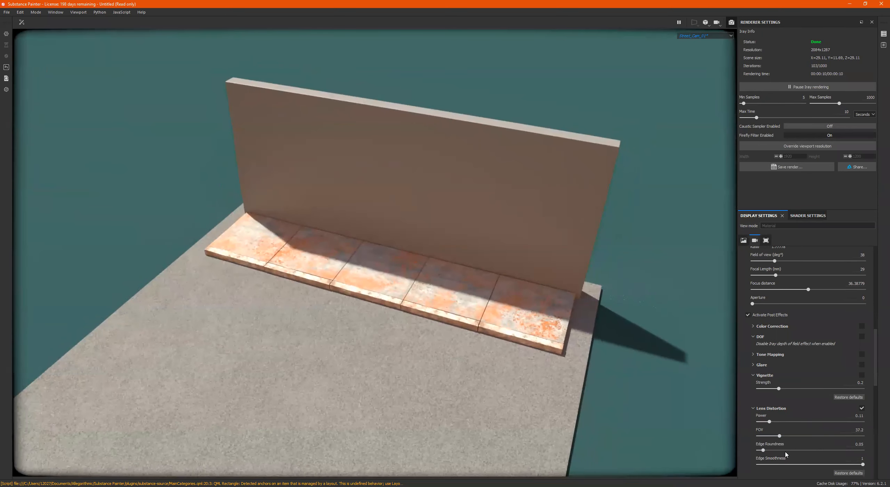
mouse_move(800, 449)
mouse_down()
mouse_move(824, 450)
mouse_move(771, 449)
mouse_move(796, 449)
mouse_up()
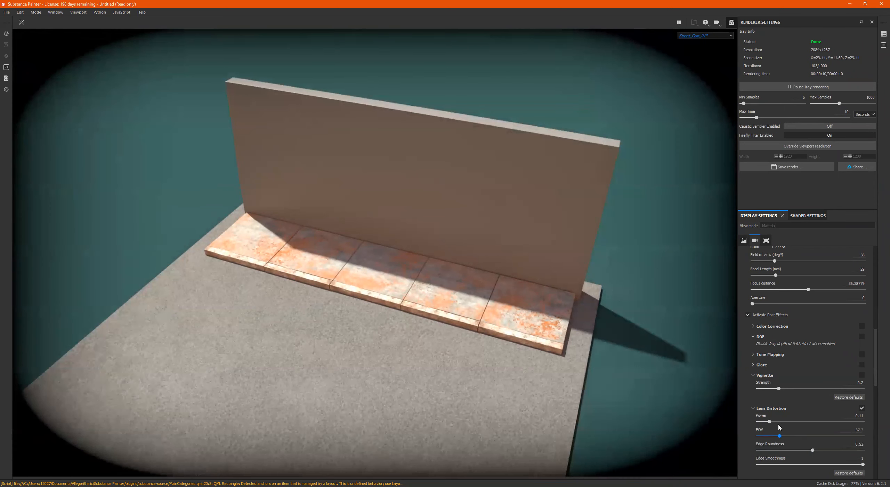
- Try a lens distortion power of 1, lower it to 0.0001, and set FOV 124.8 with edge roundness 0.37
drag(769, 421, 879, 423)
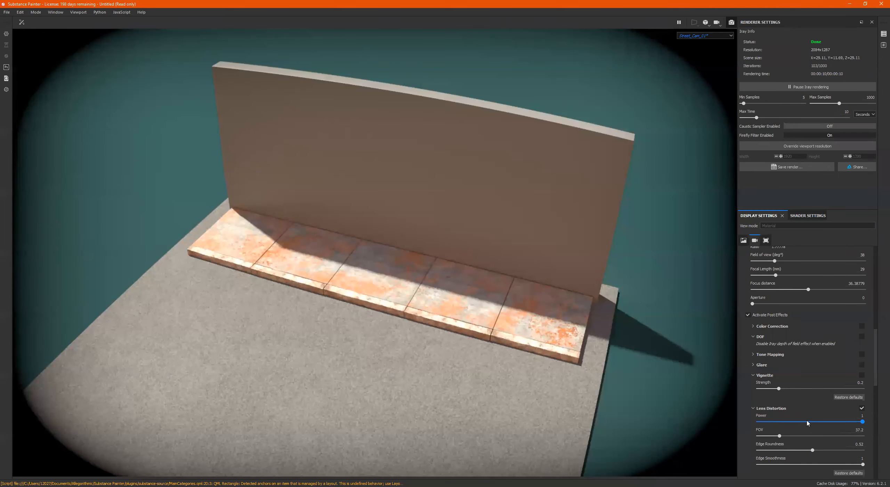
drag(807, 421, 686, 421)
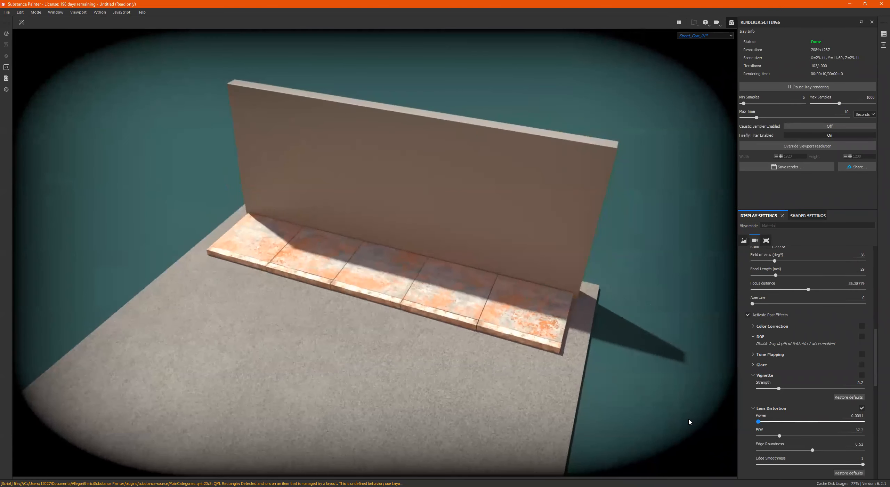
drag(779, 435, 880, 464)
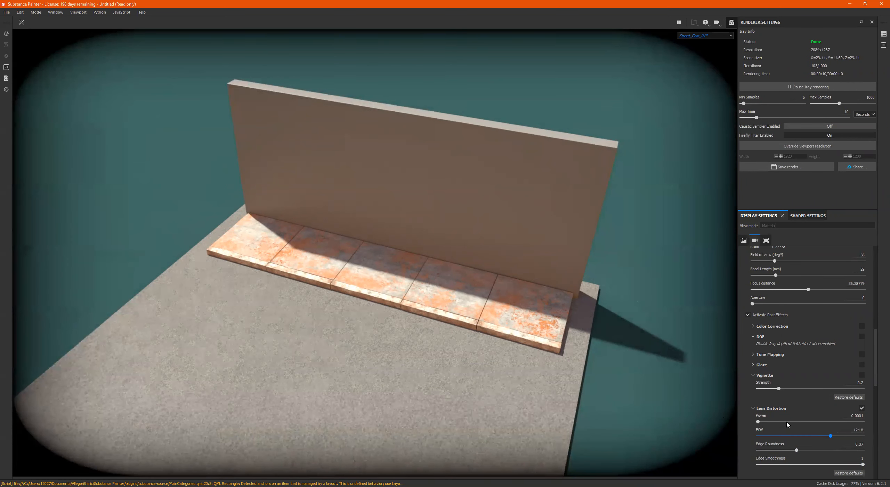
mouse_move(759, 421)
mouse_down()
mouse_move(771, 421)
mouse_move(757, 422)
mouse_up()
- Restore the Lens Distortion defaults, and turn the effect off
scroll(826, 428, down, 3)
click(859, 390)
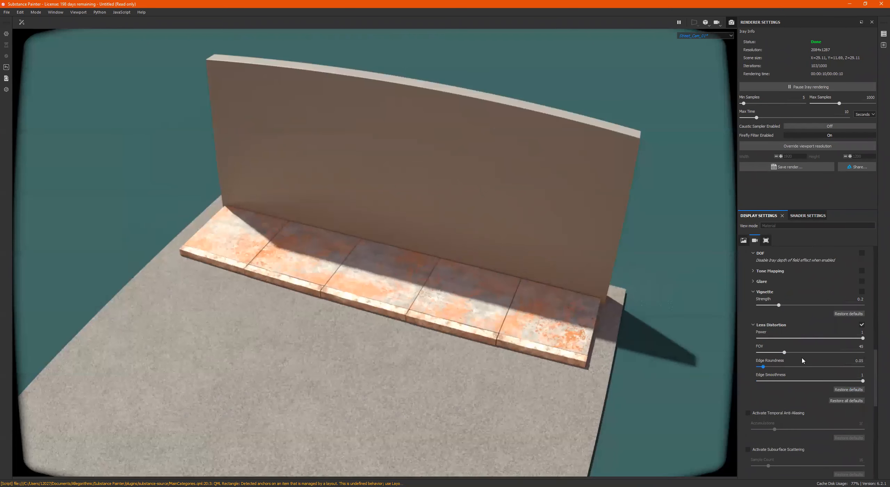
click(862, 325)
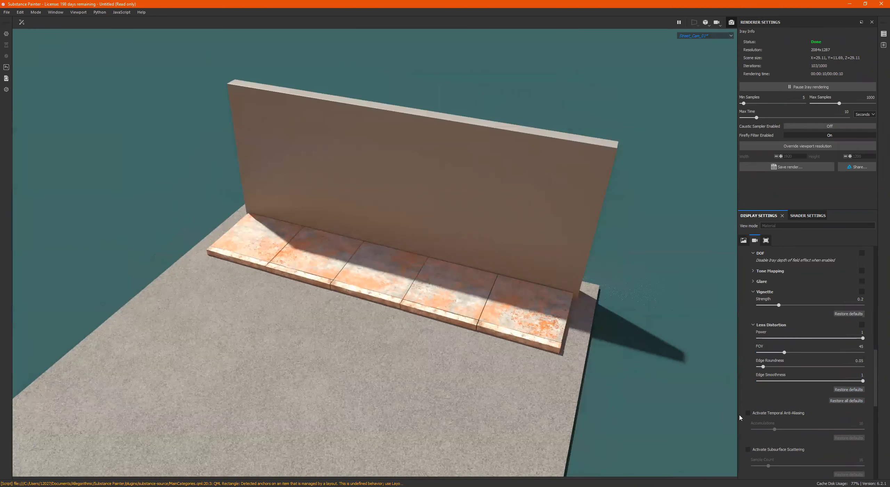
- Activate Temporal Anti-Aliasing, and set its accumulations to 18
click(748, 413)
scroll(751, 413, down, 3)
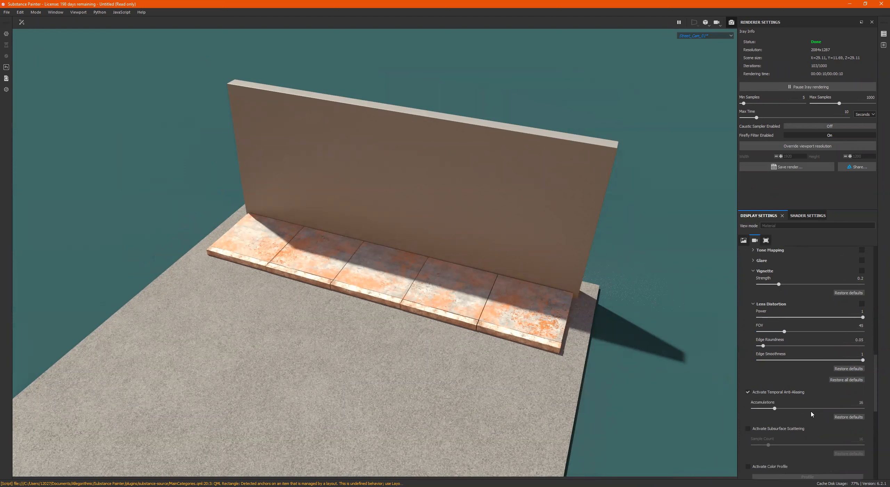
mouse_move(774, 368)
mouse_down()
mouse_move(845, 368)
mouse_move(778, 368)
mouse_up()
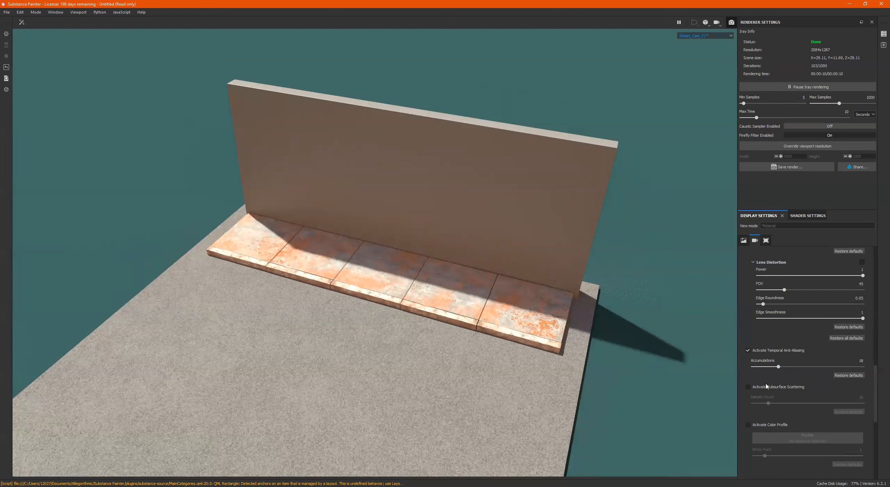
- Switch Subsurface Scattering on and off again, and deactivate Temporal Anti-Aliasing
click(766, 386)
click(766, 387)
click(766, 350)
scroll(770, 417, down, 1)
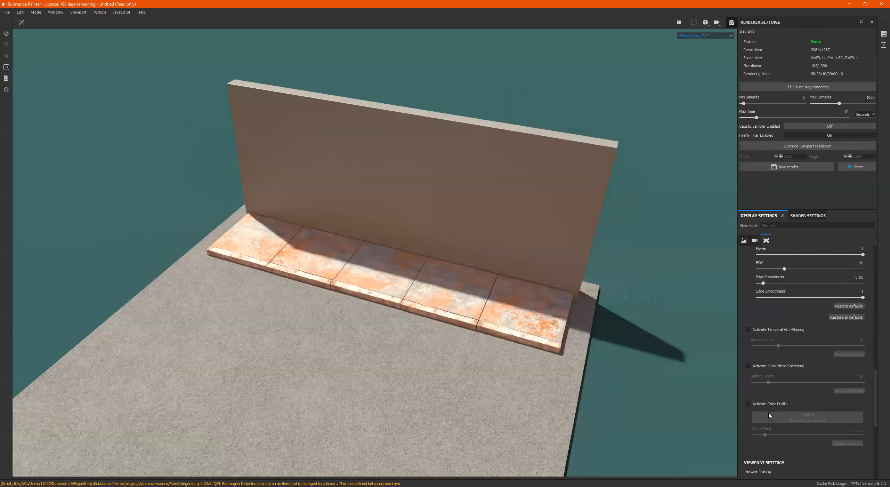
- Switch the Color Profile effect on and off again
click(760, 403)
click(760, 403)
click(761, 403)
click(760, 403)
- Set the camera frame's gate mask opacity to 26 in the viewport settings
scroll(799, 360, down, 7)
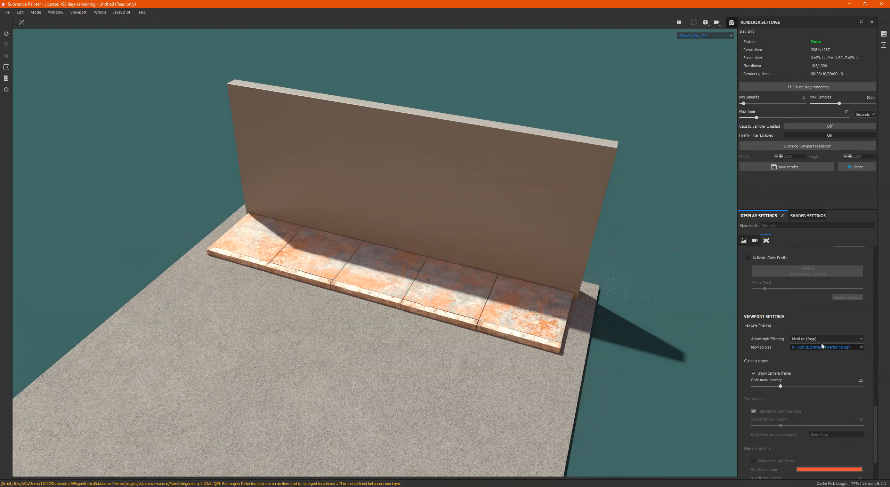
mouse_move(780, 386)
mouse_down()
mouse_move(859, 386)
mouse_move(782, 386)
mouse_up()
scroll(783, 351, down, 3)
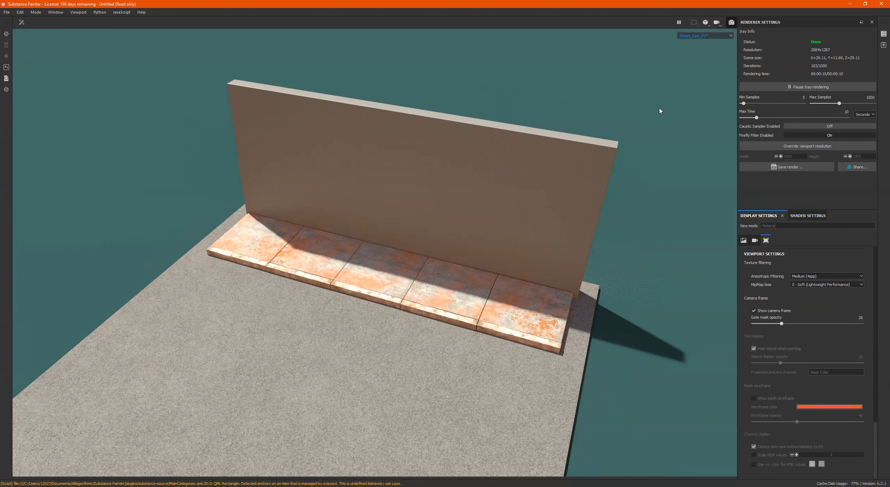
scroll(813, 391, down, 1)
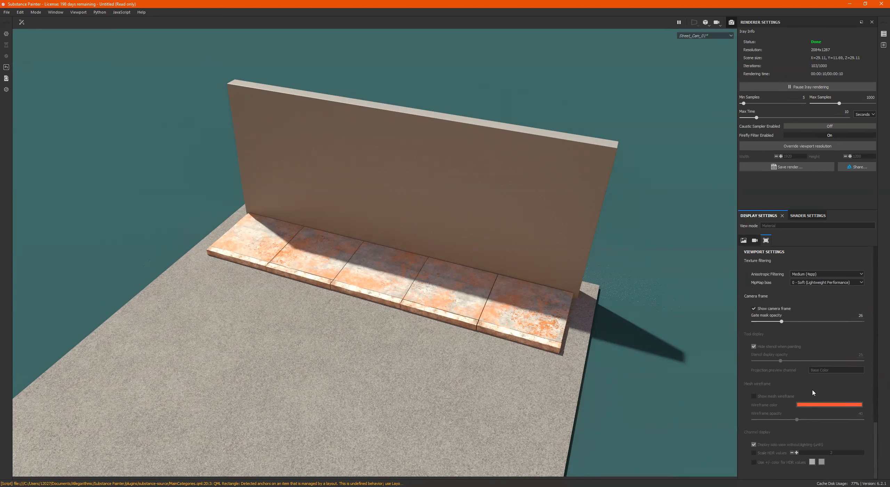
- Look through the camera and viewport display settings, and return to the beginning of the environment settings
click(754, 239)
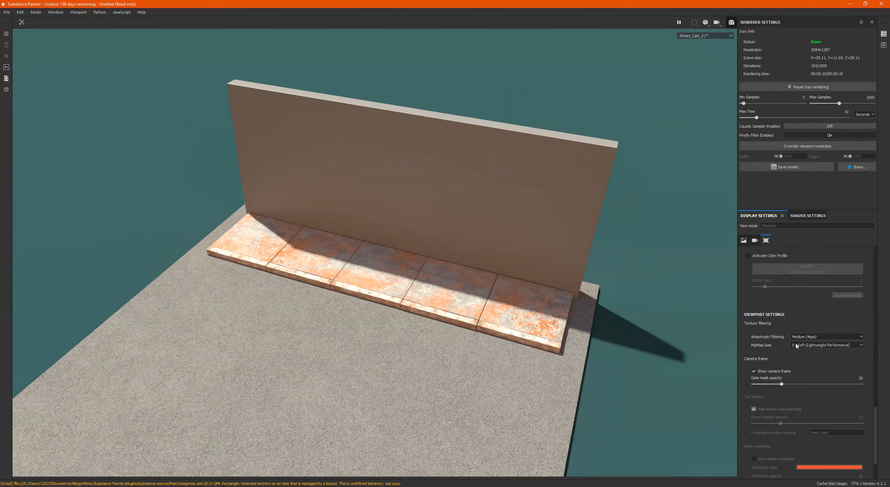
click(764, 240)
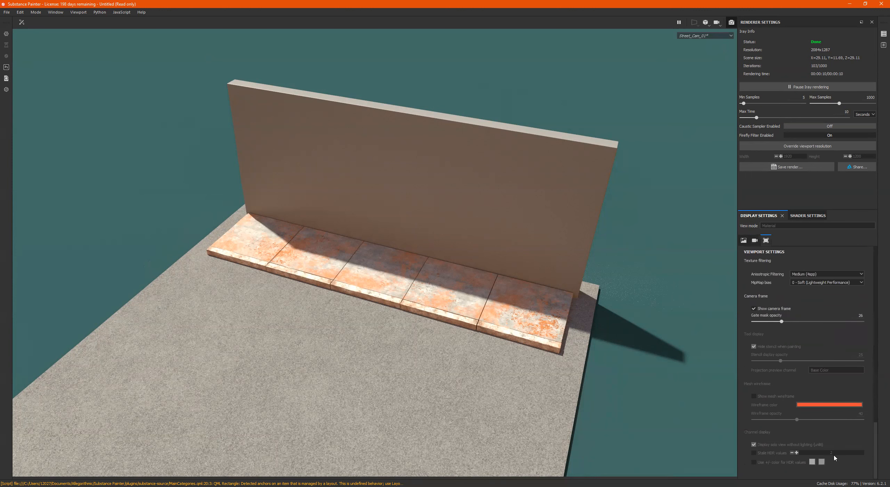
scroll(872, 409, up, 10)
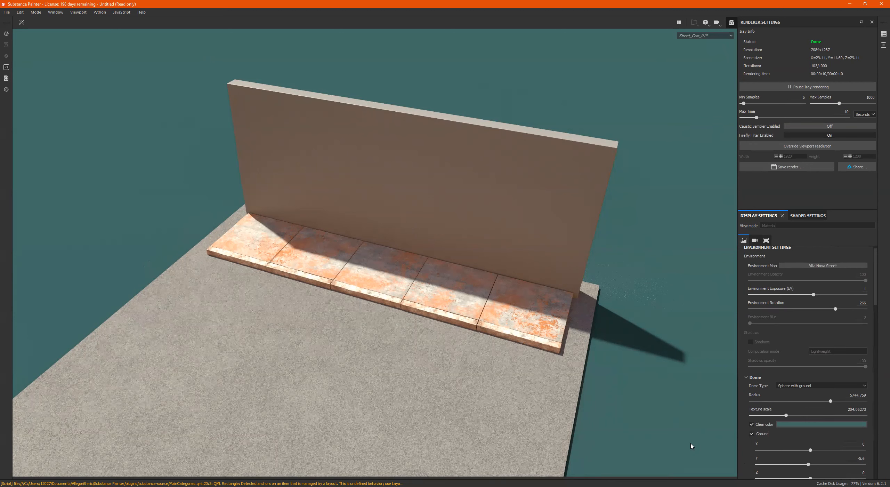
click(765, 239)
click(742, 241)
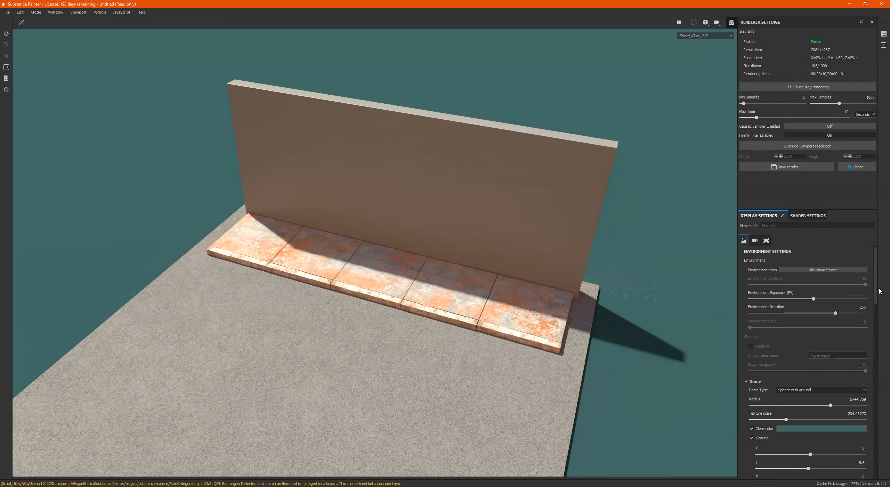
mouse_move(877, 286)
mouse_down()
mouse_move(880, 403)
mouse_move(880, 285)
mouse_up()
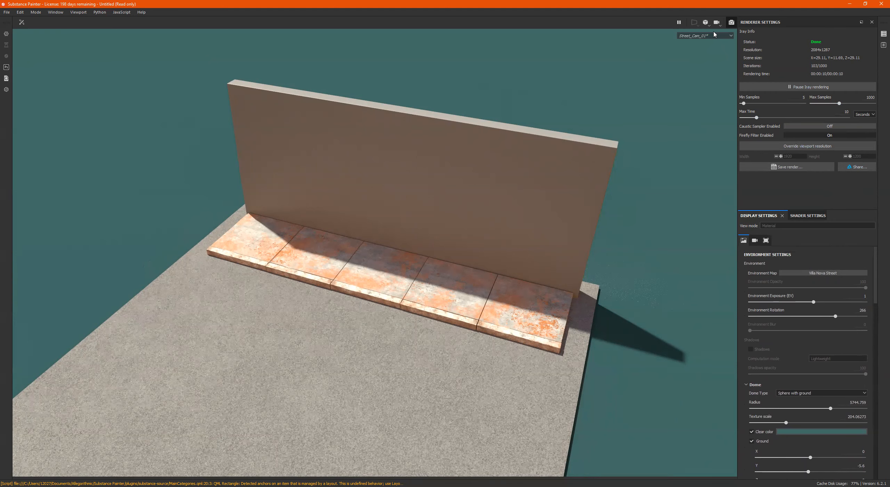
- Switch to the saved camera facing the wall head-on, and rotate the environment lighting to 322
click(713, 56)
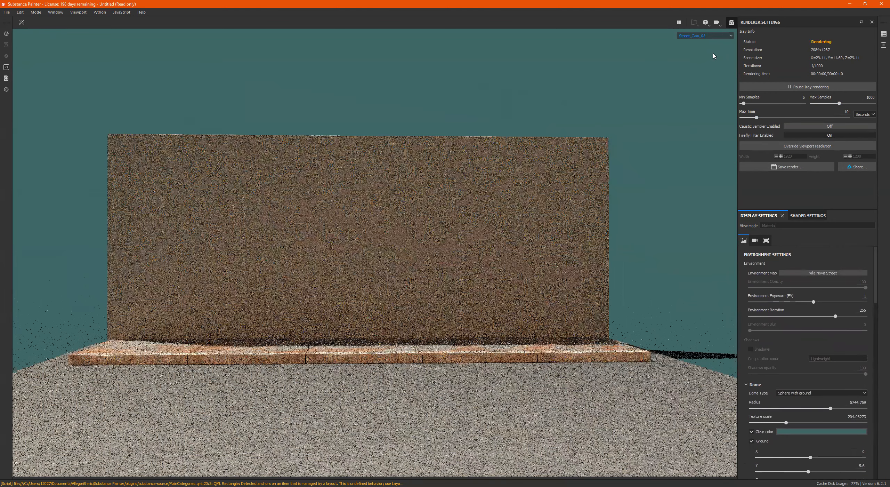
shift+right_drag(553, 278, 494, 293)
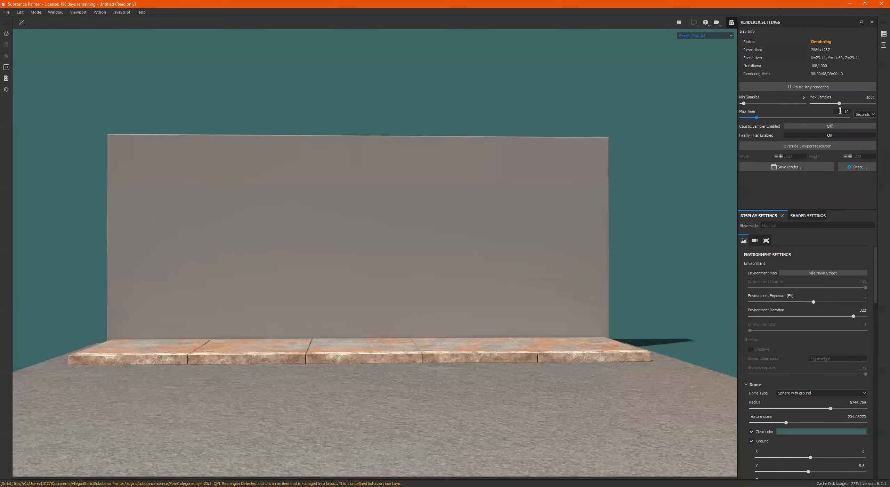
- Change the unit of the maximum Iray rendering time to minutes
click(865, 115)
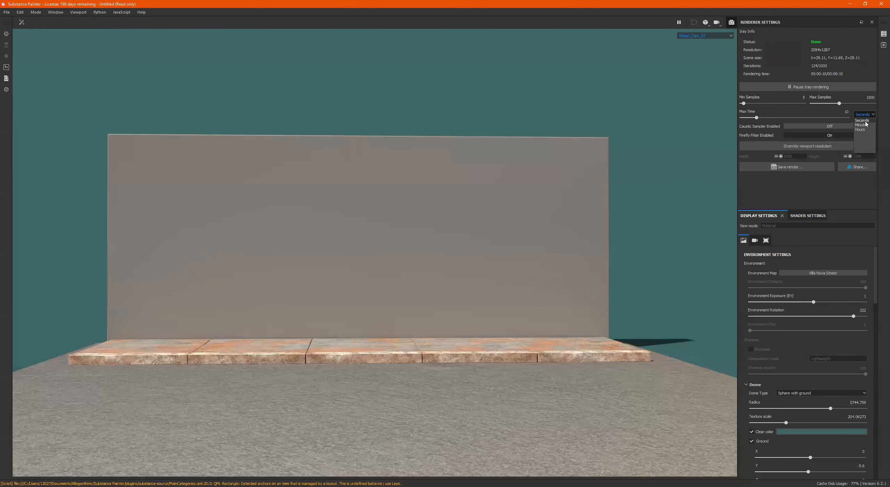
click(865, 125)
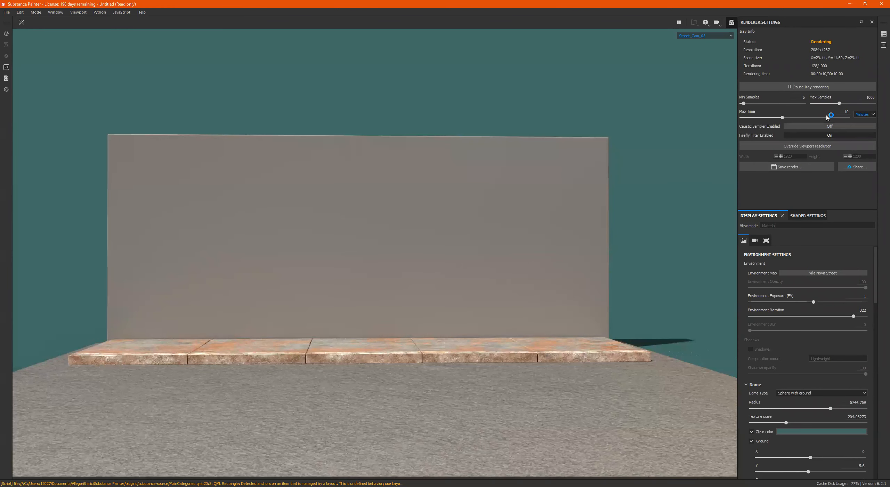